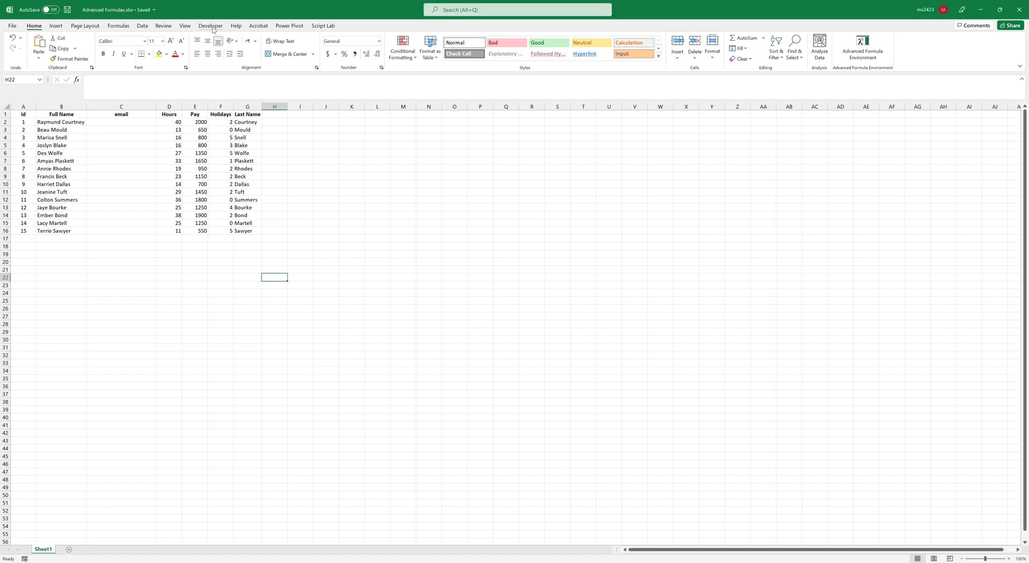
Make sure the Developer tab is enabled among the main tabs in the ribbon customization options.
{"action": "left_click", "coordinate": [214, 30]}
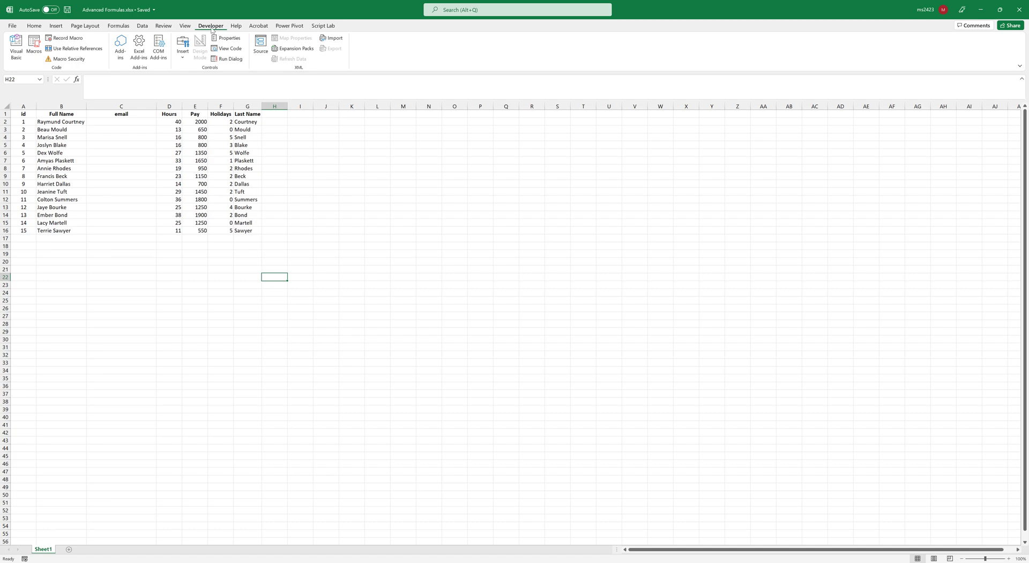
{"action": "left_click", "coordinate": [34, 26]}
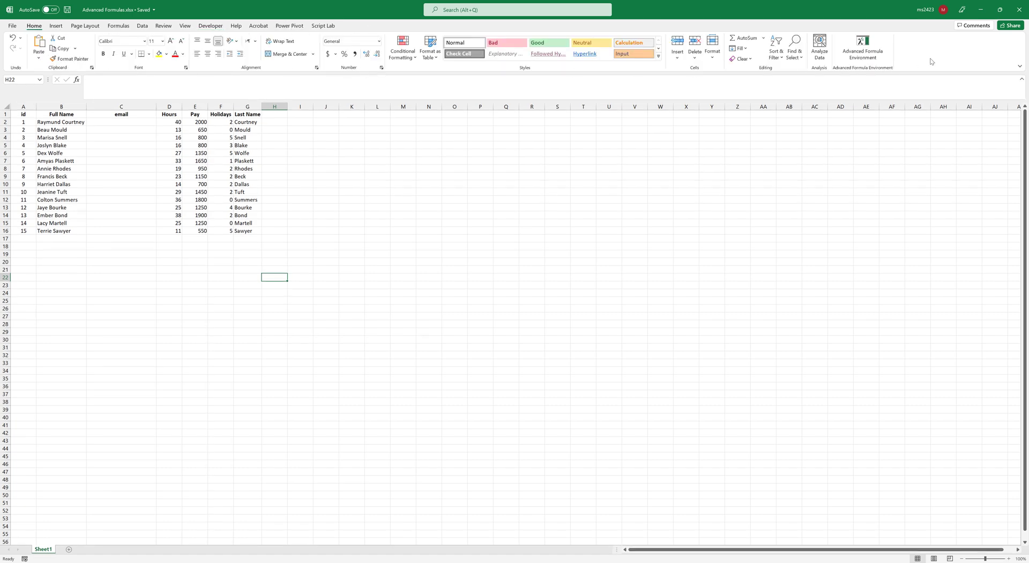
{"action": "right_click", "coordinate": [931, 59]}
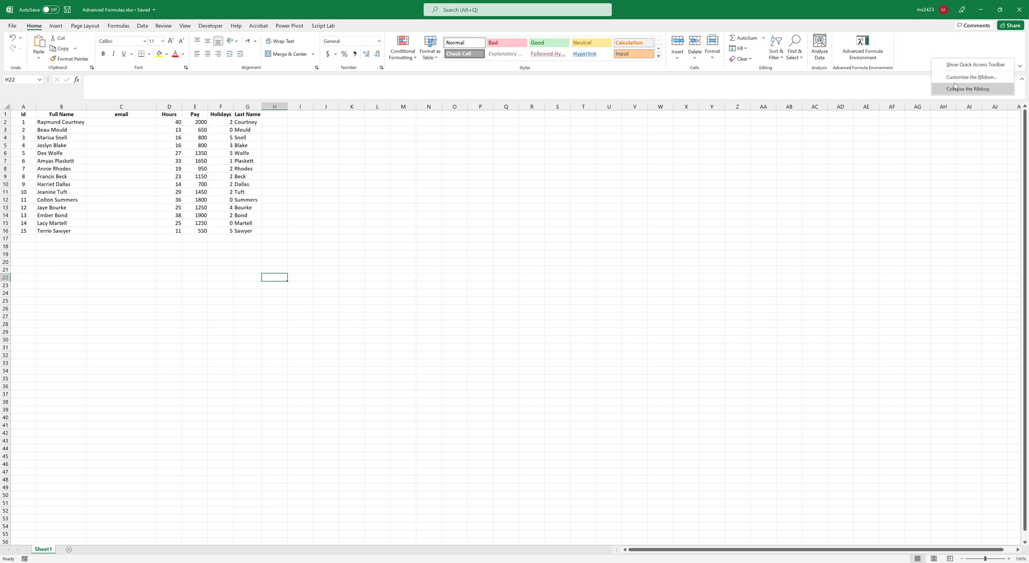
{"action": "left_click", "coordinate": [971, 76]}
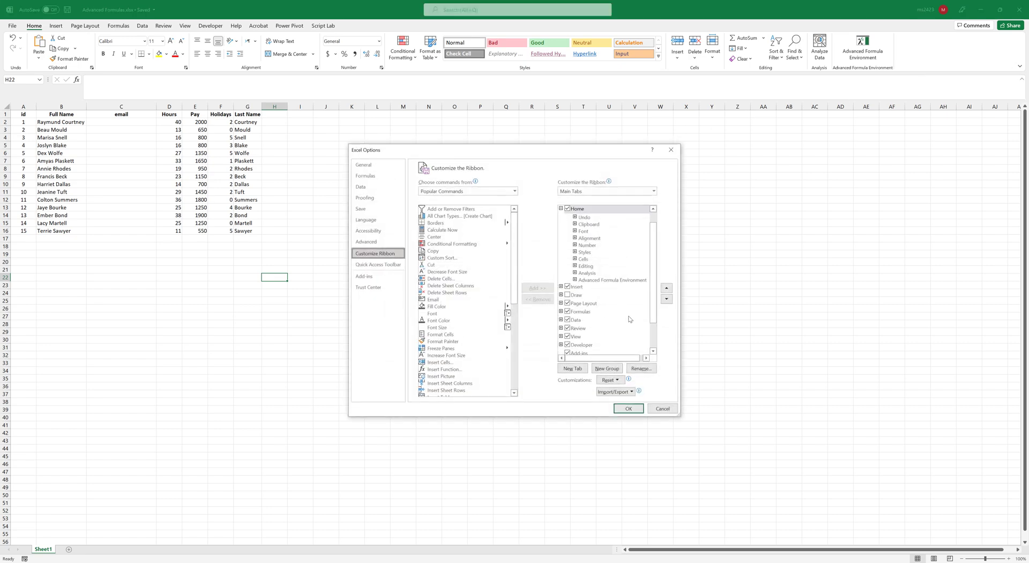
{"action": "left_click", "coordinate": [652, 350]}
{"action": "scroll", "coordinate": [592, 347], "scroll_direction": "down", "scroll_amount": 2}
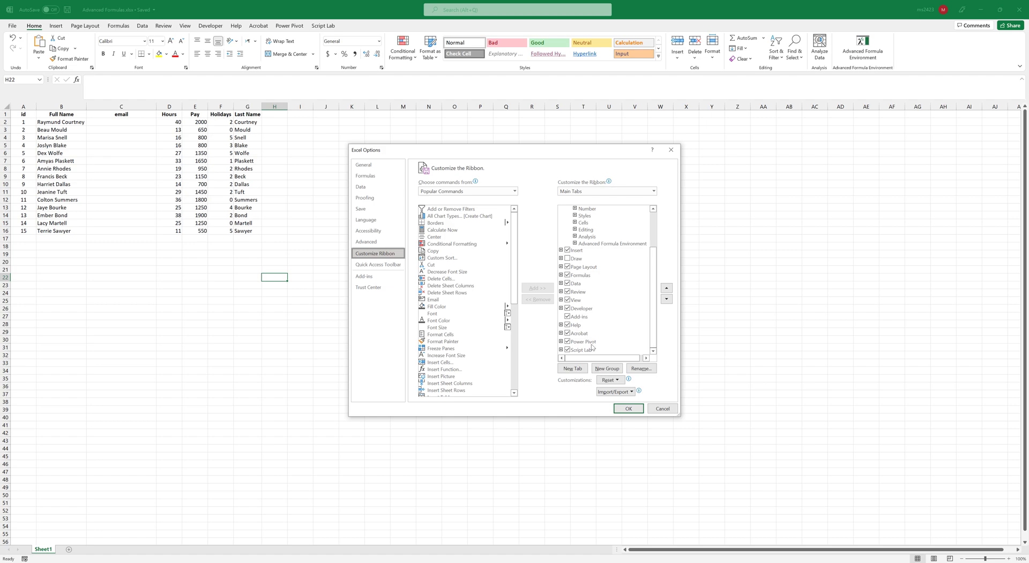
{"action": "left_click", "coordinate": [567, 308]}
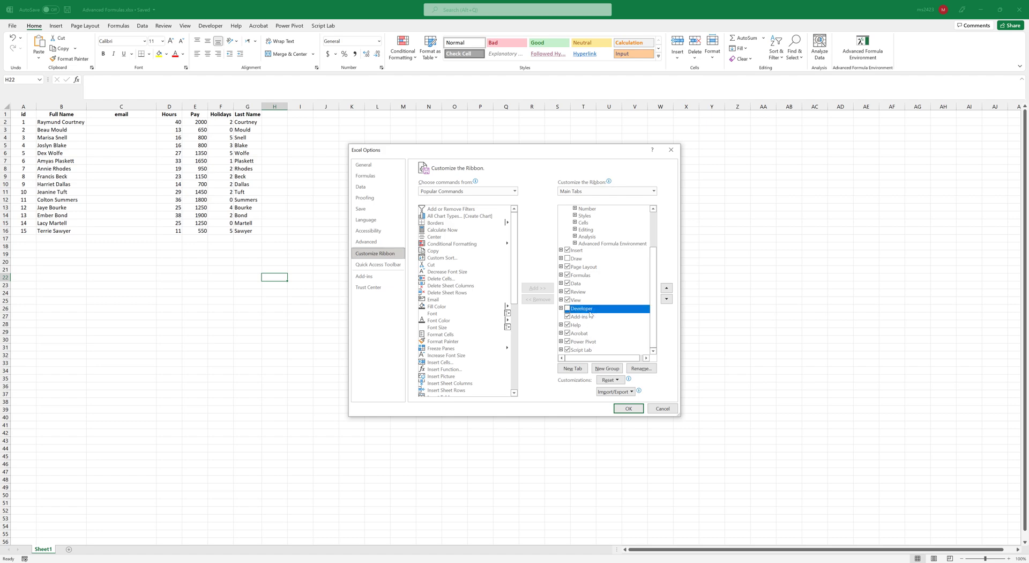
{"action": "left_click", "coordinate": [567, 308]}
{"action": "left_click", "coordinate": [628, 408]}
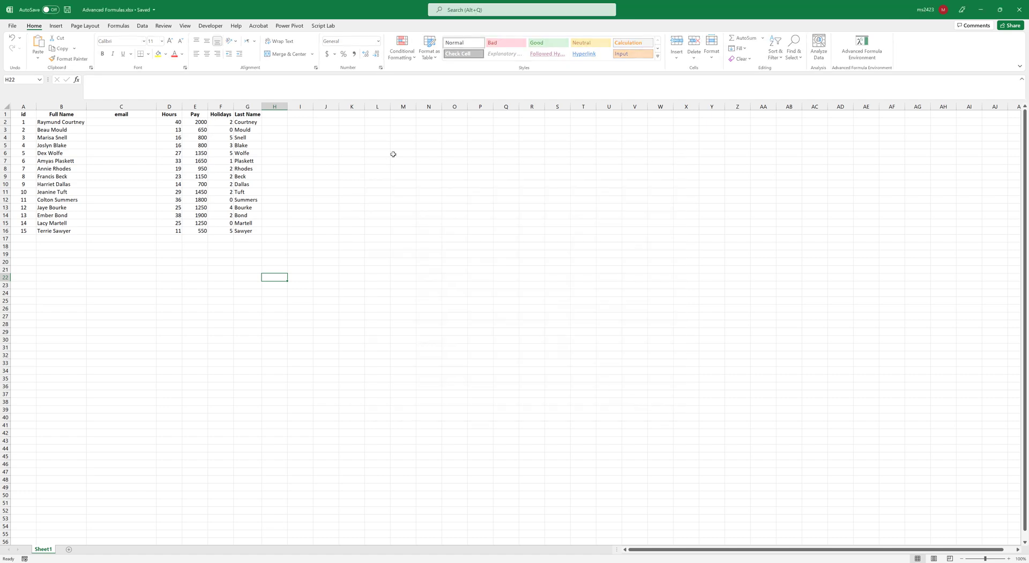
Search the Office Add-ins store for "advanced formula".
{"action": "left_click", "coordinate": [210, 26]}
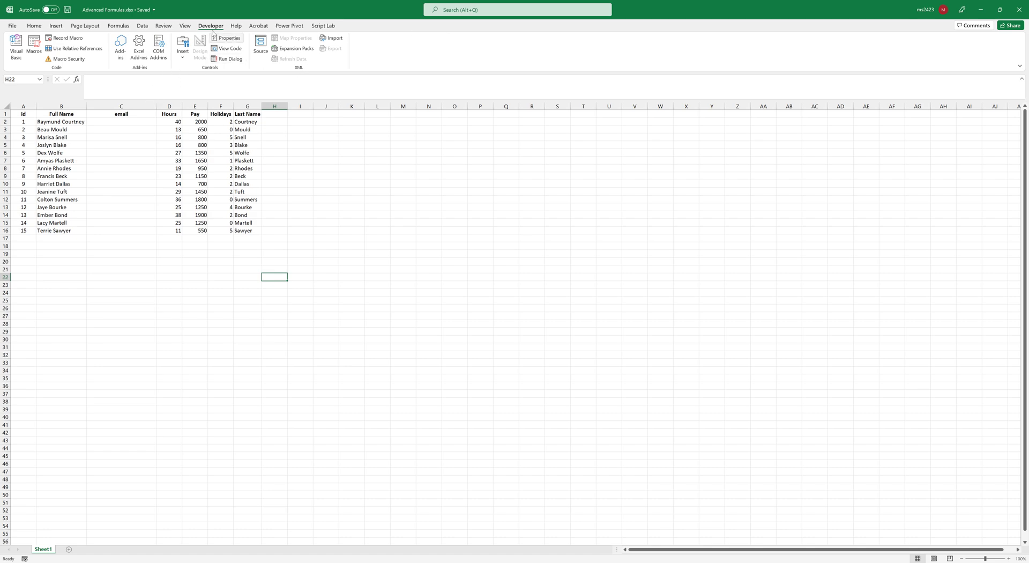
{"action": "left_click", "coordinate": [117, 58]}
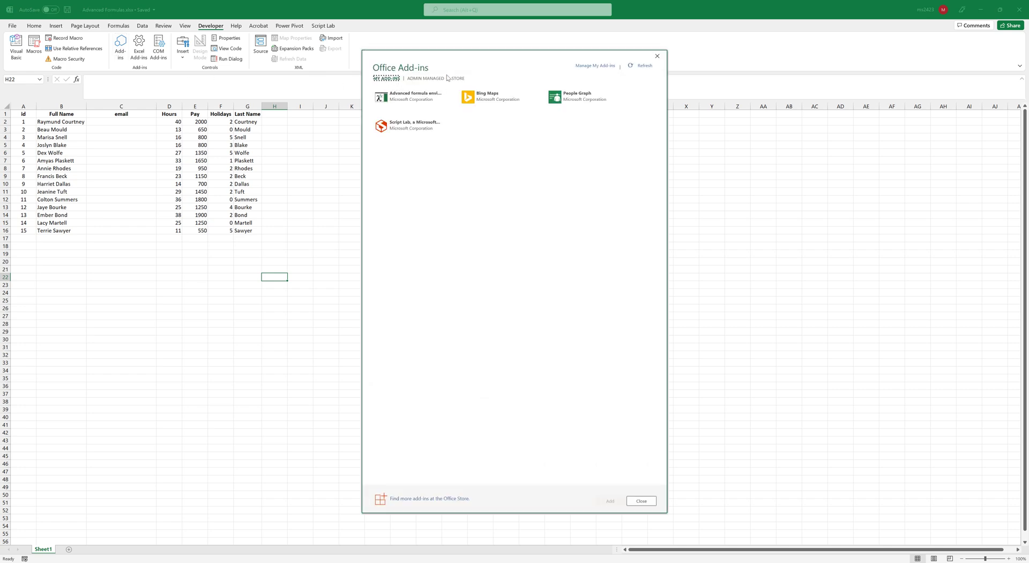
{"action": "left_click", "coordinate": [455, 79]}
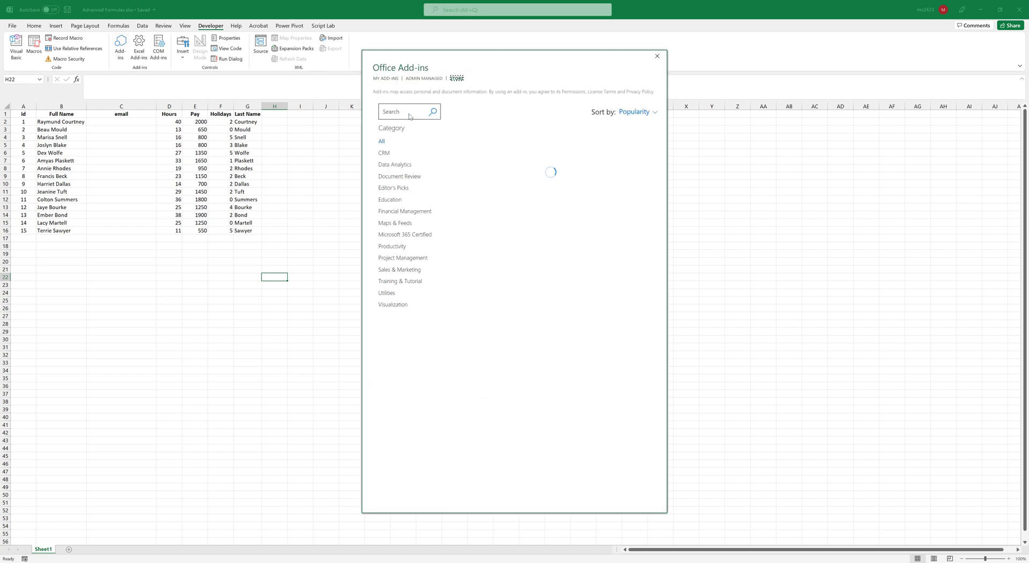
{"action": "left_click", "coordinate": [405, 112]}
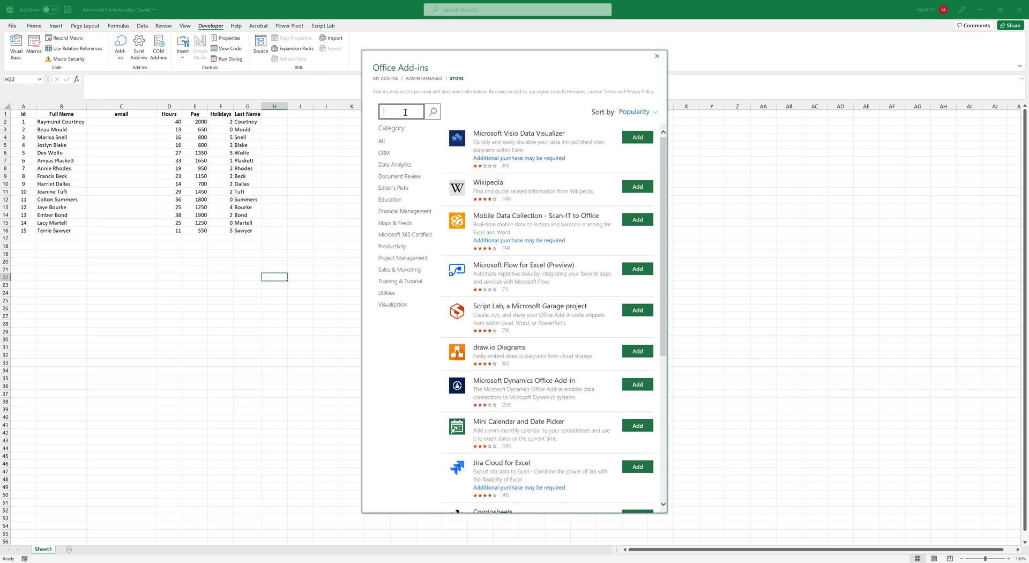
{"action": "type", "text": "advan"}
{"action": "type", "text": "ced formula"}
{"action": "key", "text": "Return"}
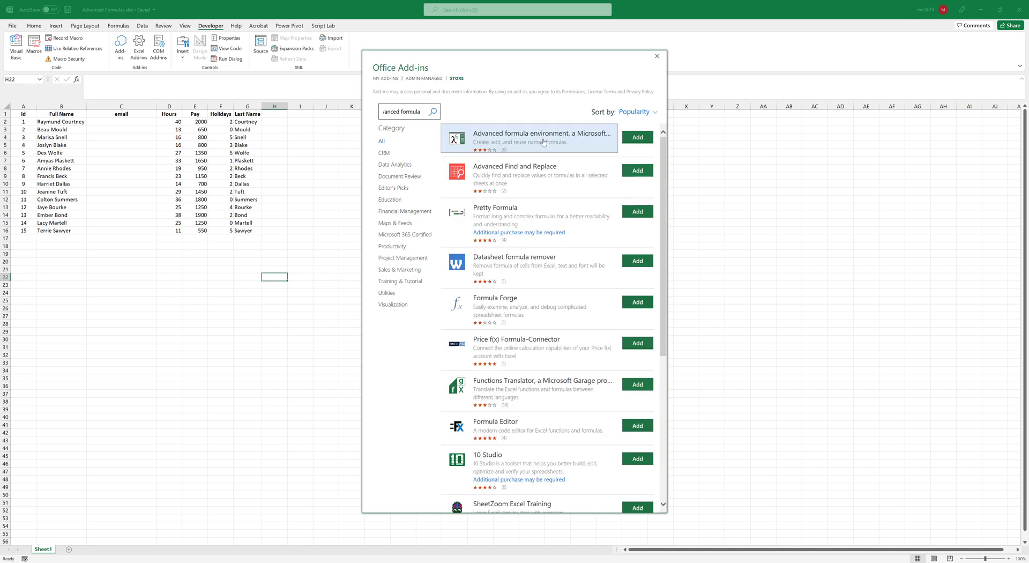
Add the Advanced formula environment add-in, accepting its license terms, and open it in a widened pane.
{"action": "left_click", "coordinate": [639, 139]}
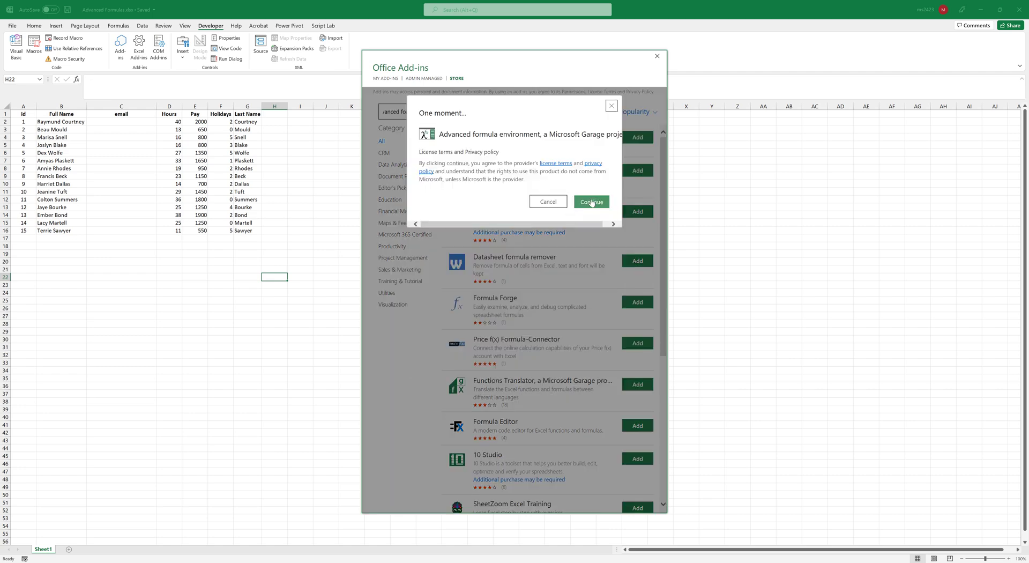
{"action": "left_click", "coordinate": [592, 202]}
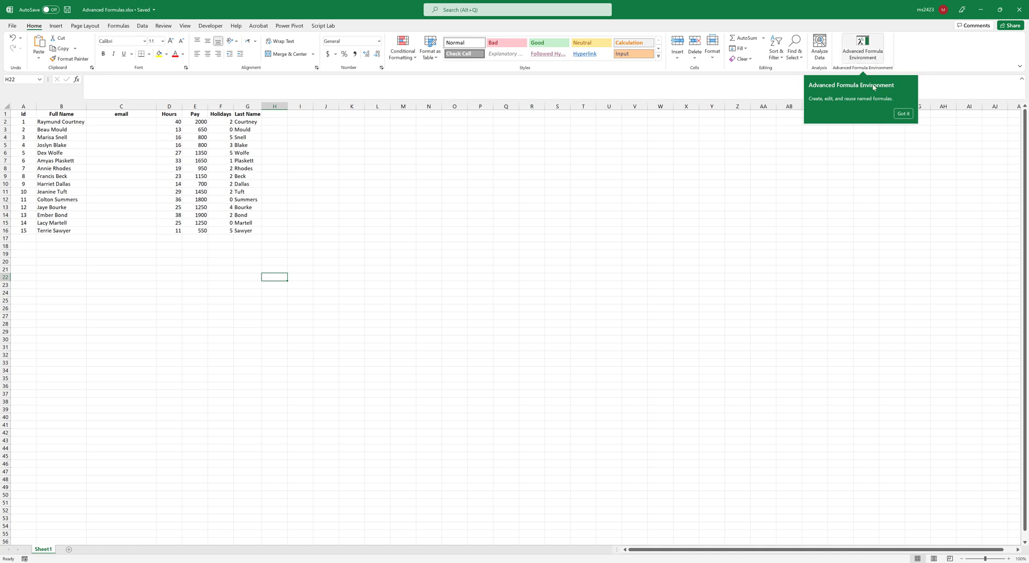
{"action": "left_click", "coordinate": [901, 114]}
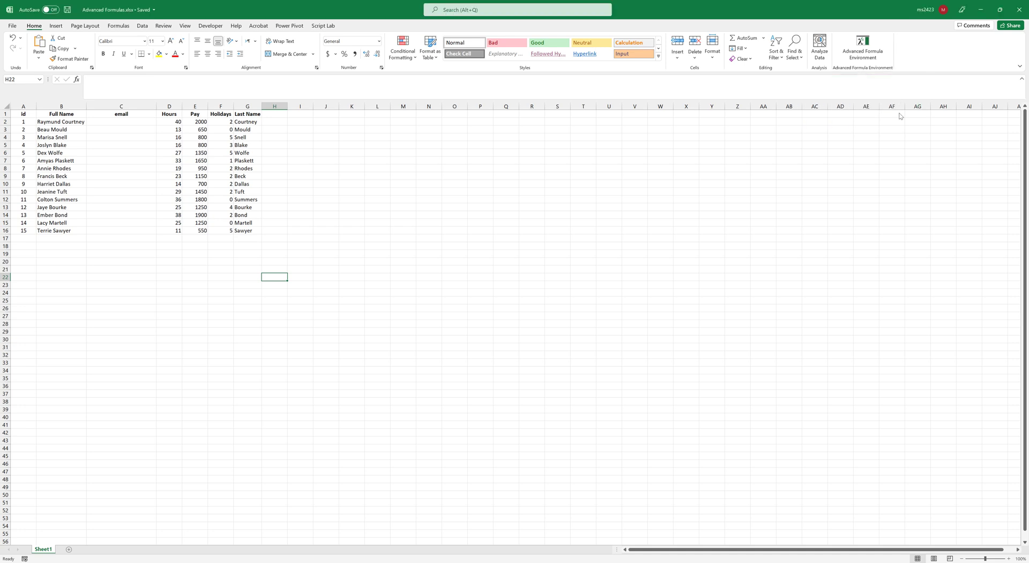
{"action": "left_click", "coordinate": [868, 53]}
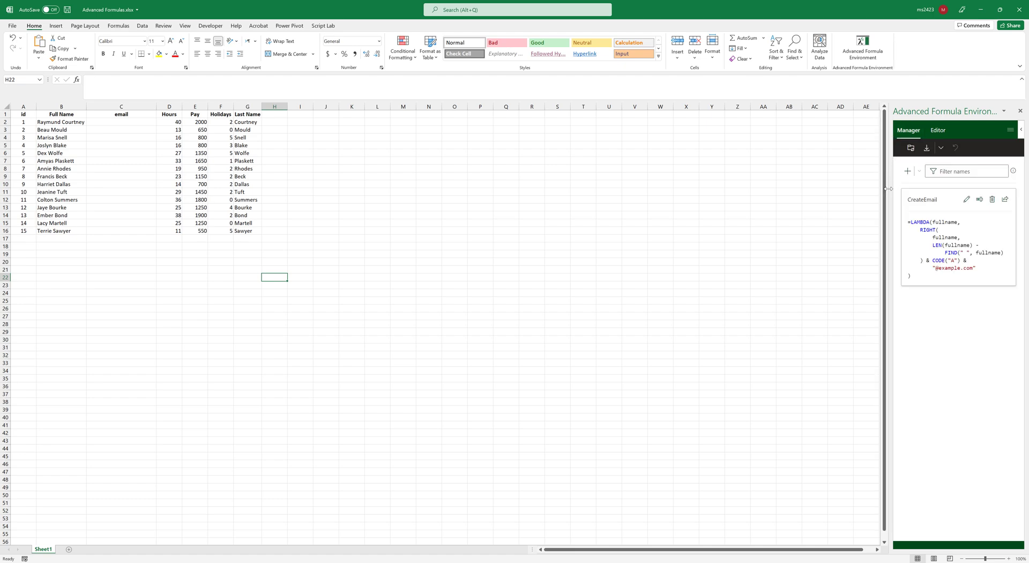
{"action": "left_click_drag", "start_coordinate": [888, 191], "coordinate": [797, 198]}
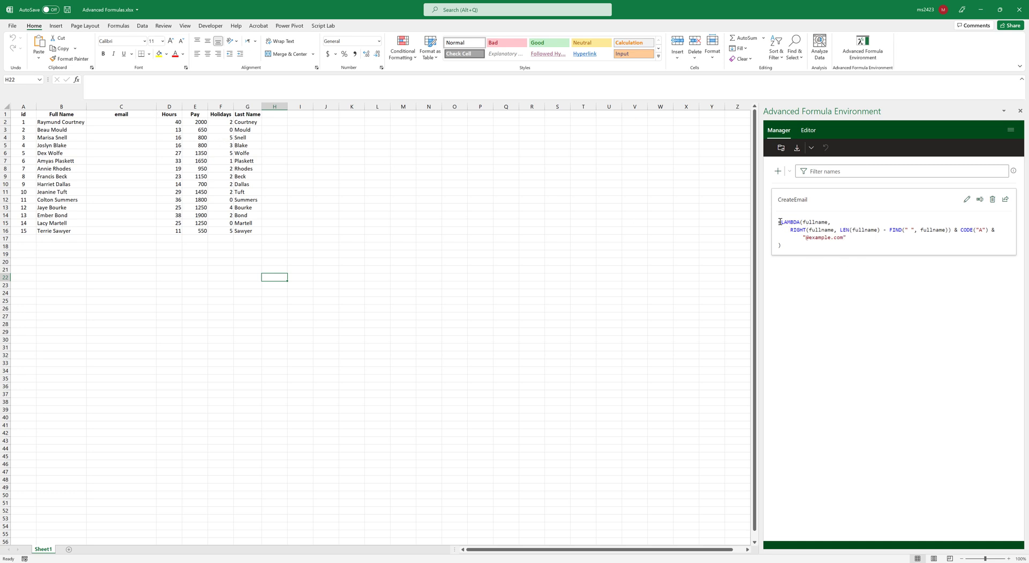
Review the CreateEmail LAMBDA formula in the add-in's manager and editor views.
{"action": "left_click_drag", "start_coordinate": [780, 223], "coordinate": [829, 222]}
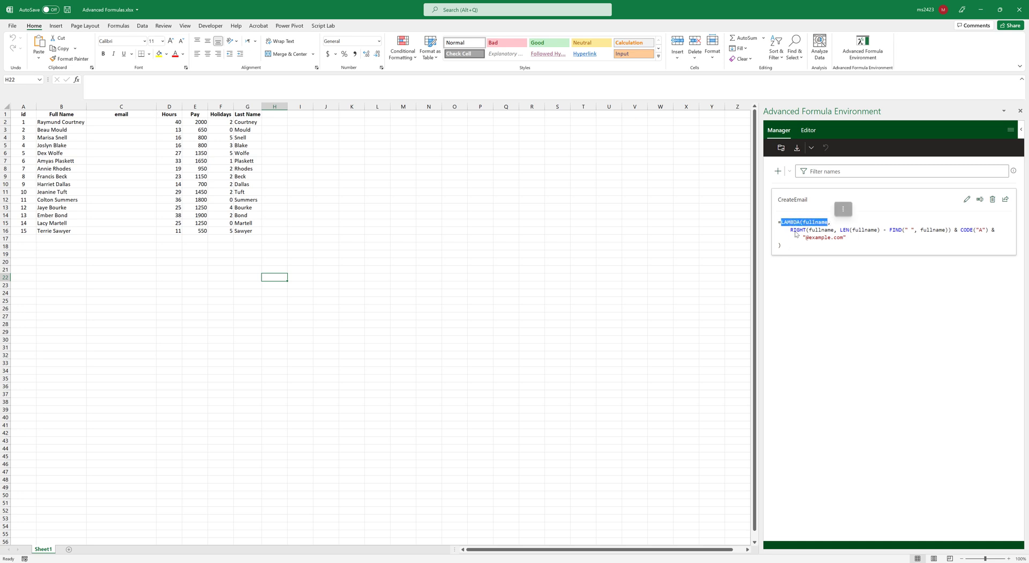
{"action": "left_click", "coordinate": [796, 234]}
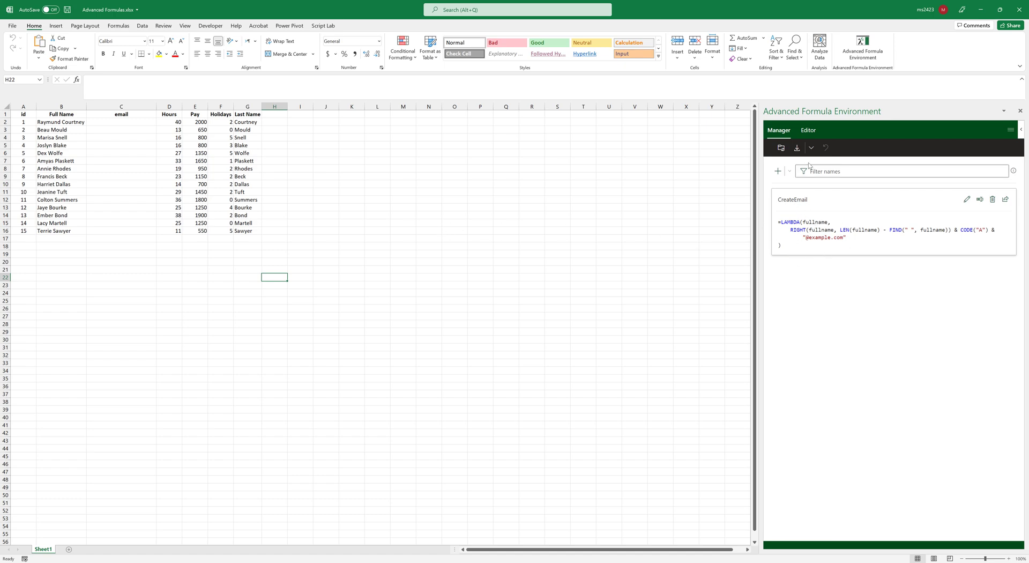
{"action": "left_click", "coordinate": [807, 130]}
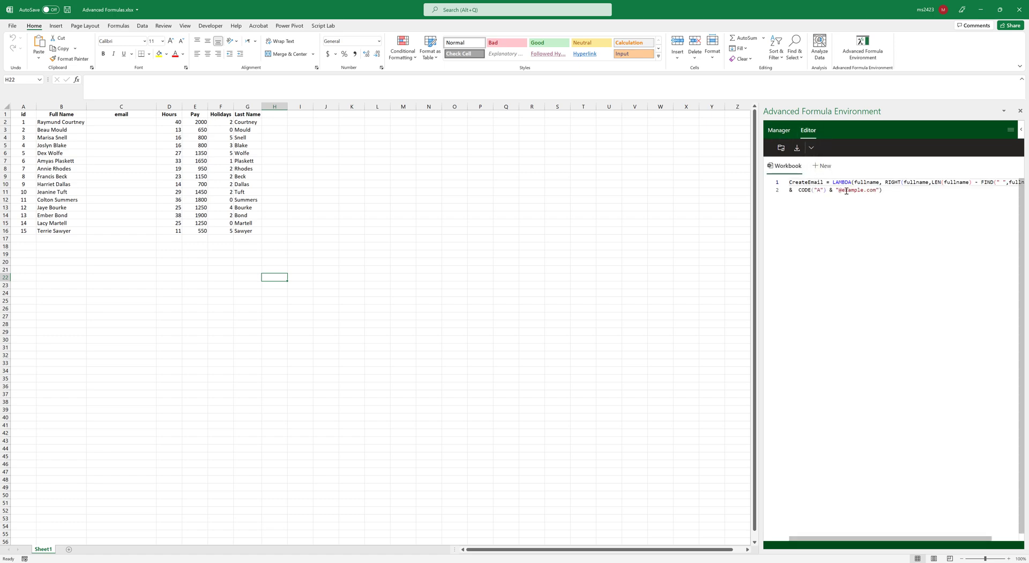
{"action": "double_click", "coordinate": [833, 185]}
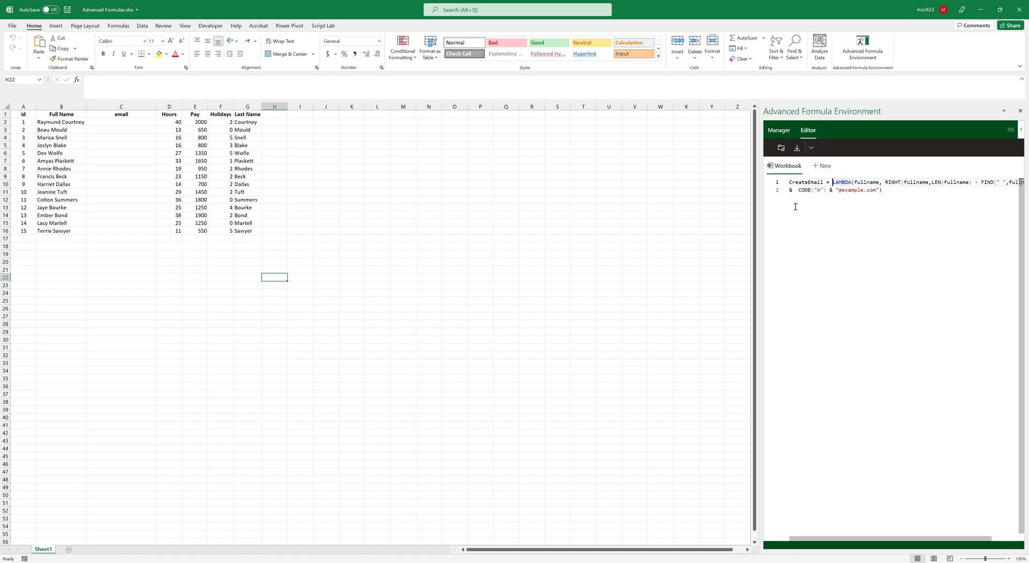
Build a sample e-mail in C2 by pasting the last name from G2 as a value and appending 12 and the e-mail domain.
{"action": "left_click", "coordinate": [123, 122]}
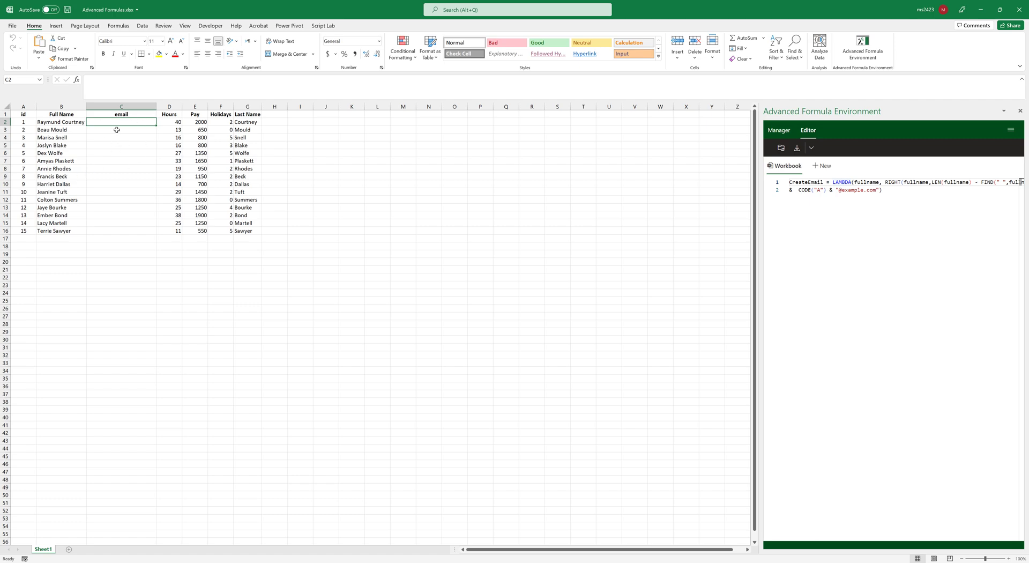
{"action": "left_click", "coordinate": [248, 122]}
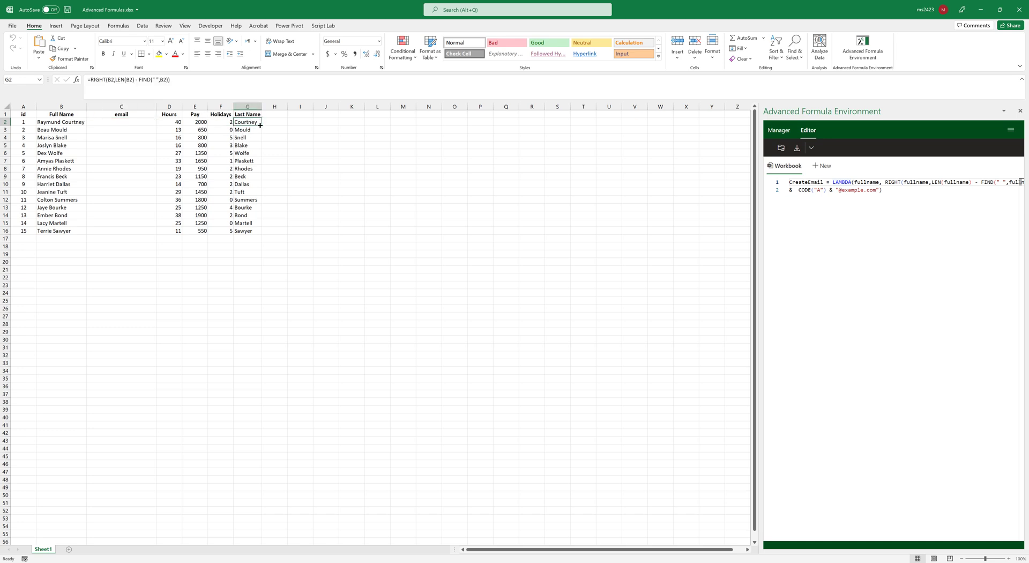
{"action": "key", "text": "ctrl+c"}
{"action": "left_click", "coordinate": [118, 121]}
{"action": "right_click", "coordinate": [117, 121]}
{"action": "left_click", "coordinate": [150, 163]}
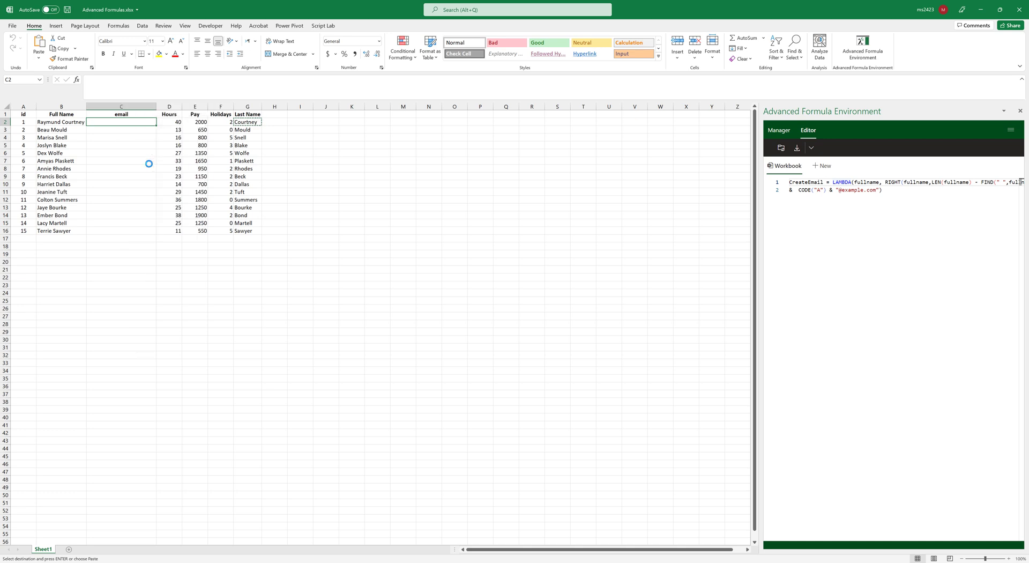
{"action": "double_click", "coordinate": [123, 124]}
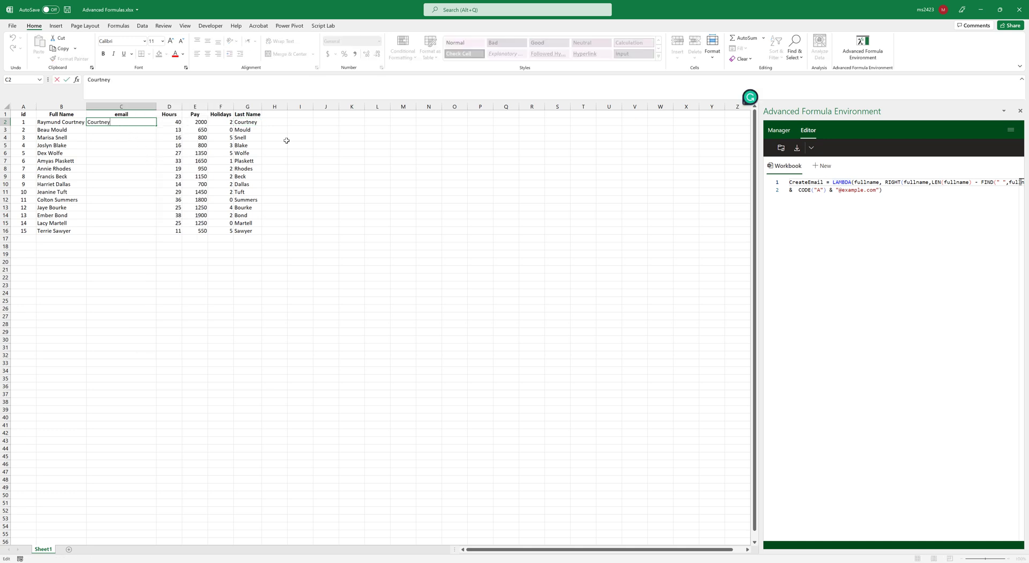
{"action": "type", "text": "12@example.com"}
{"action": "key", "text": "Return"}
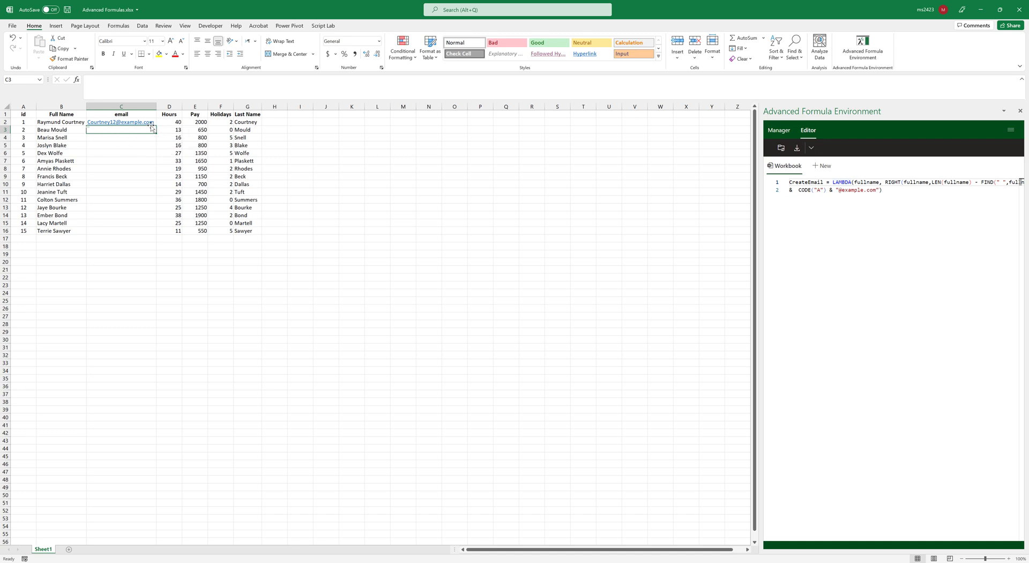
Compare the last-name formula in G2 with the parameter and calculation parts of the CreateEmail LAMBDA in the editor.
{"action": "left_click", "coordinate": [246, 123]}
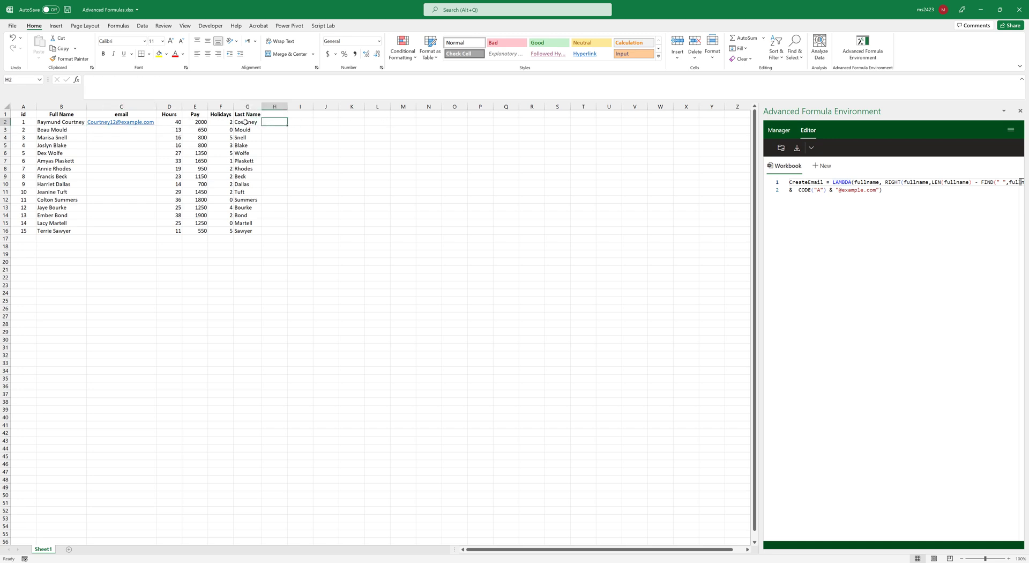
{"action": "left_click", "coordinate": [245, 122]}
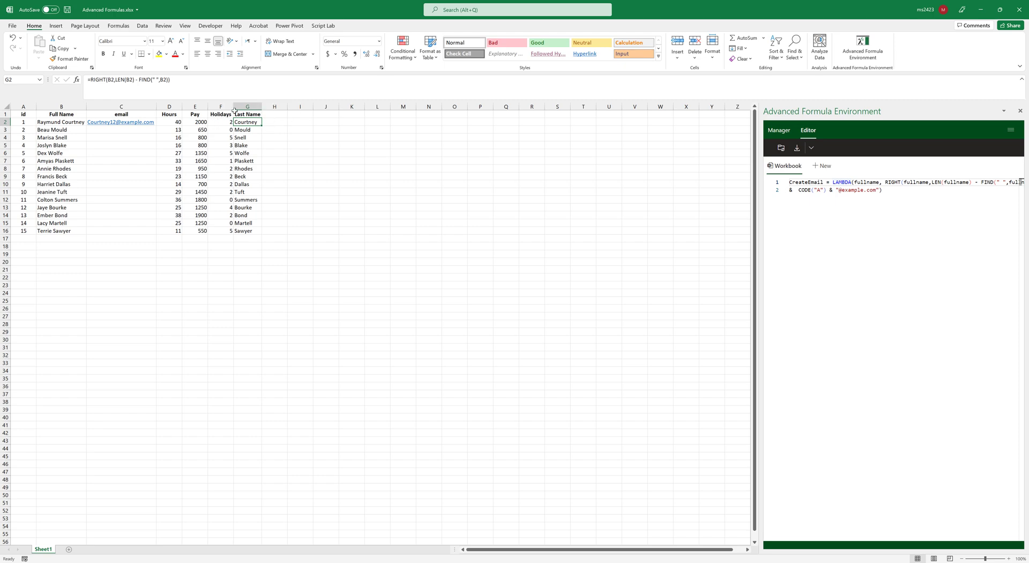
{"action": "left_click", "coordinate": [898, 195]}
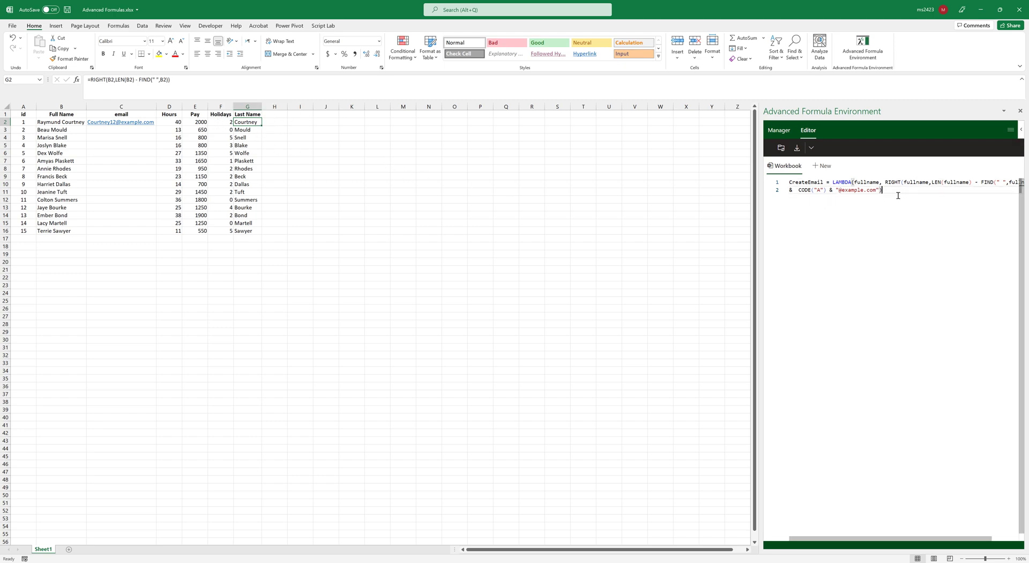
{"action": "double_click", "coordinate": [842, 182]}
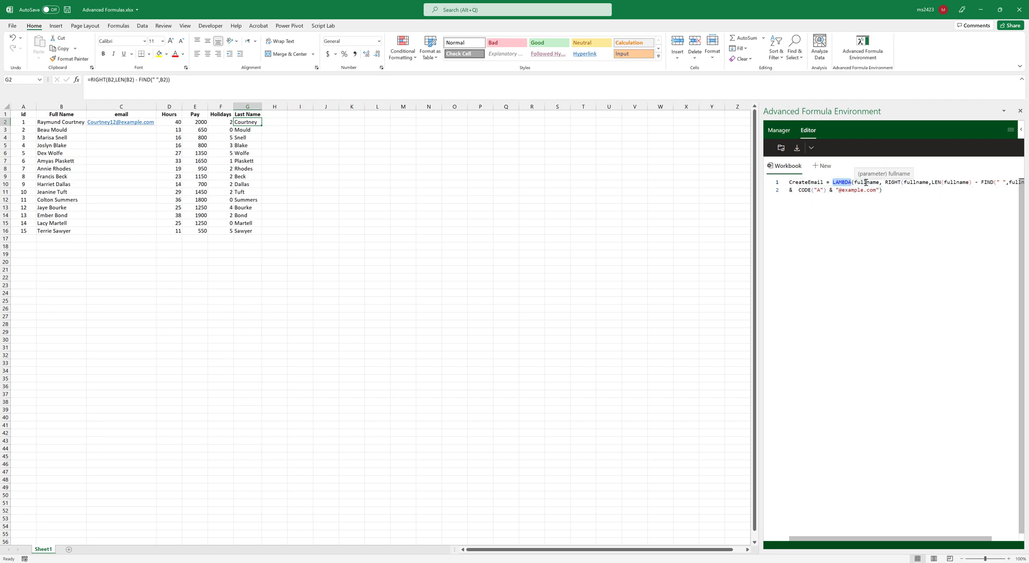
{"action": "left_click", "coordinate": [866, 182]}
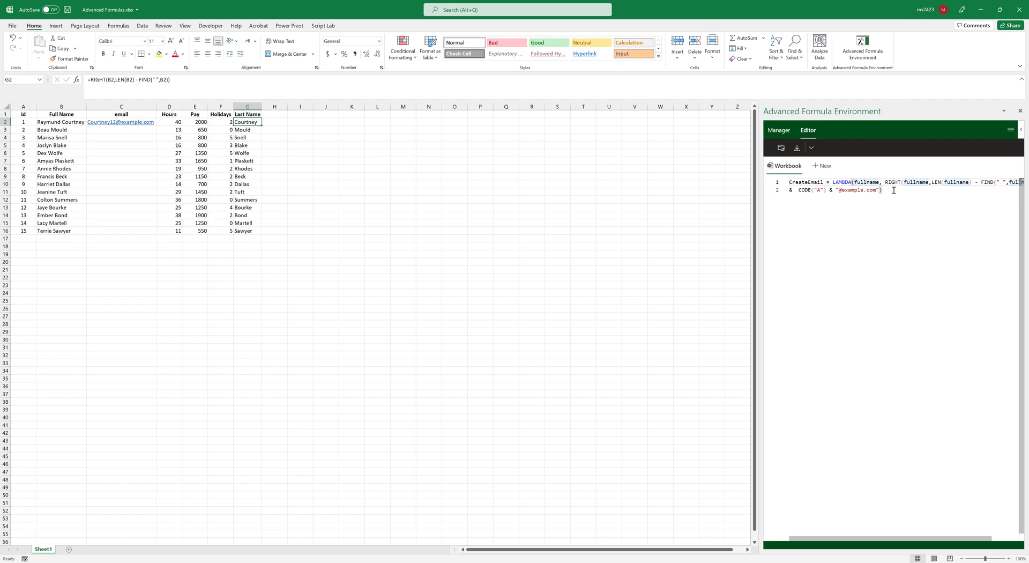
{"action": "left_click_drag", "start_coordinate": [885, 183], "coordinate": [895, 190]}
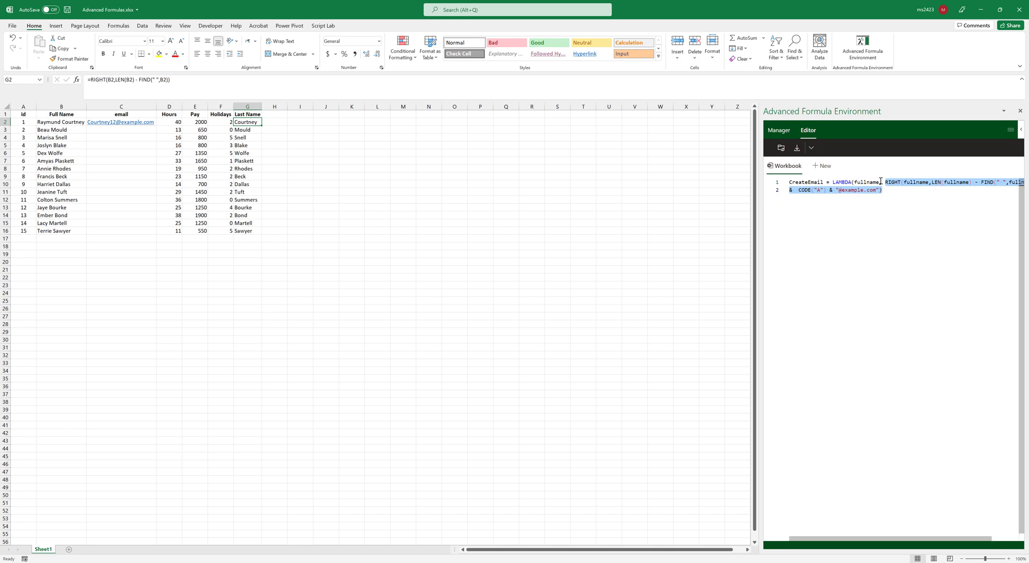
{"action": "left_click", "coordinate": [886, 182]}
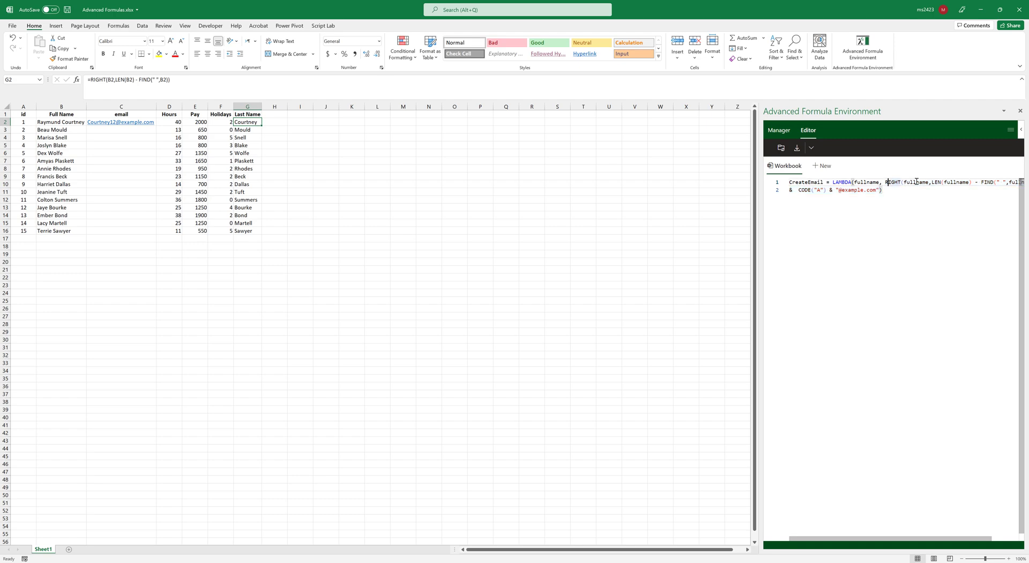
{"action": "left_click", "coordinate": [299, 159]}
{"action": "left_click", "coordinate": [244, 123]}
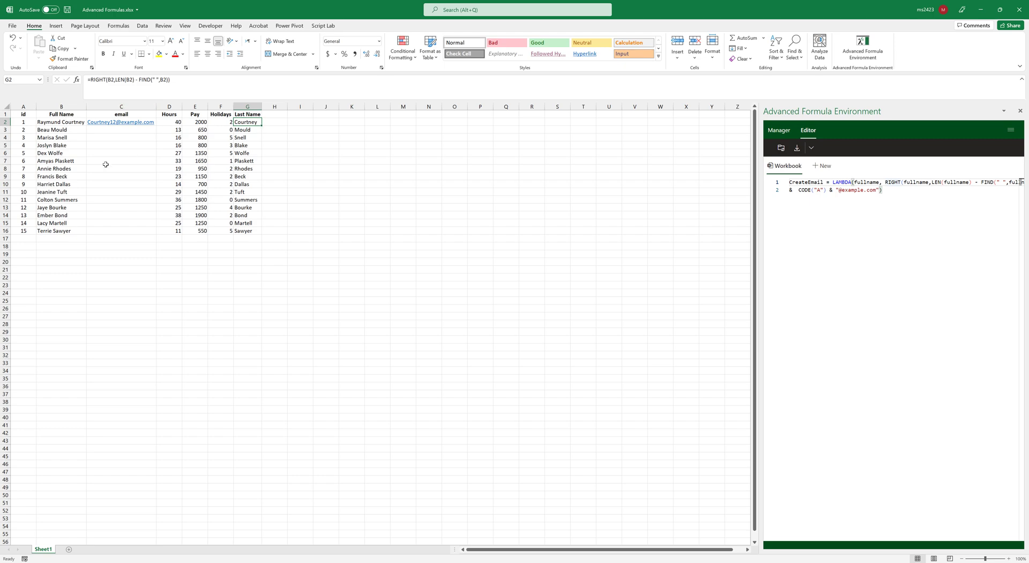
Clear the sample e-mail from the email column, cells C2 to C5.
{"action": "left_click_drag", "start_coordinate": [128, 145], "coordinate": [128, 122]}
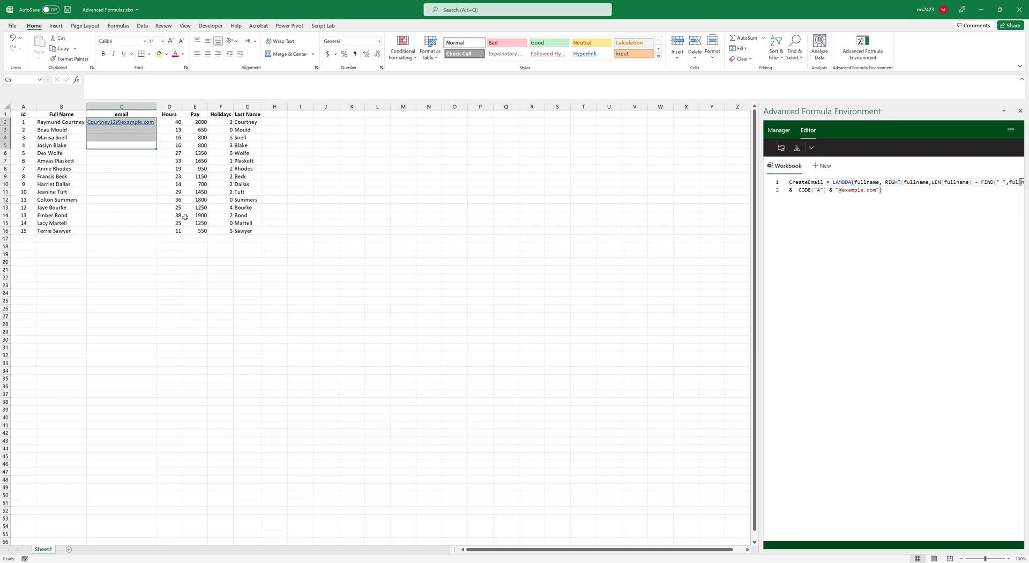
{"action": "key", "text": "Delete"}
{"action": "left_click", "coordinate": [222, 137]}
Compare the last-name formulas in G2 and G3 with the fullname parameter and RIGHT calculation of the CreateEmail LAMBDA.
{"action": "left_click", "coordinate": [243, 122]}
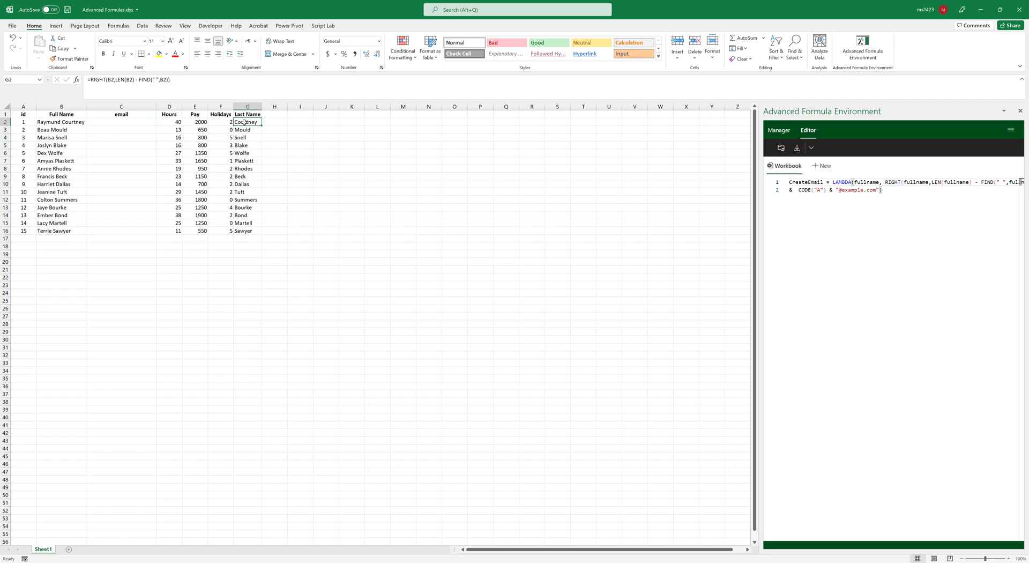
{"action": "left_click", "coordinate": [244, 131]}
{"action": "double_click", "coordinate": [866, 182]}
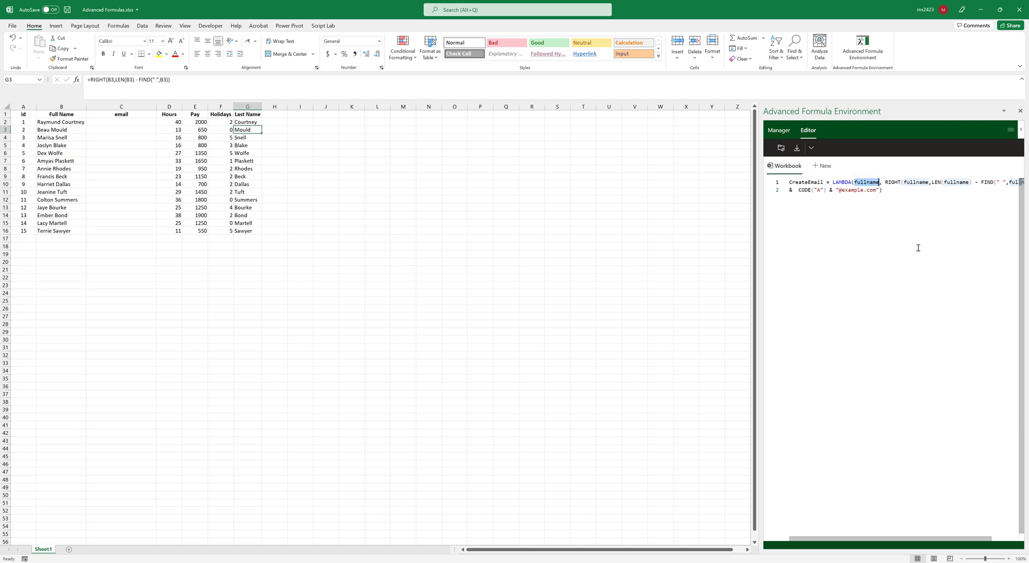
{"action": "left_click_drag", "start_coordinate": [871, 538], "coordinate": [893, 538]}
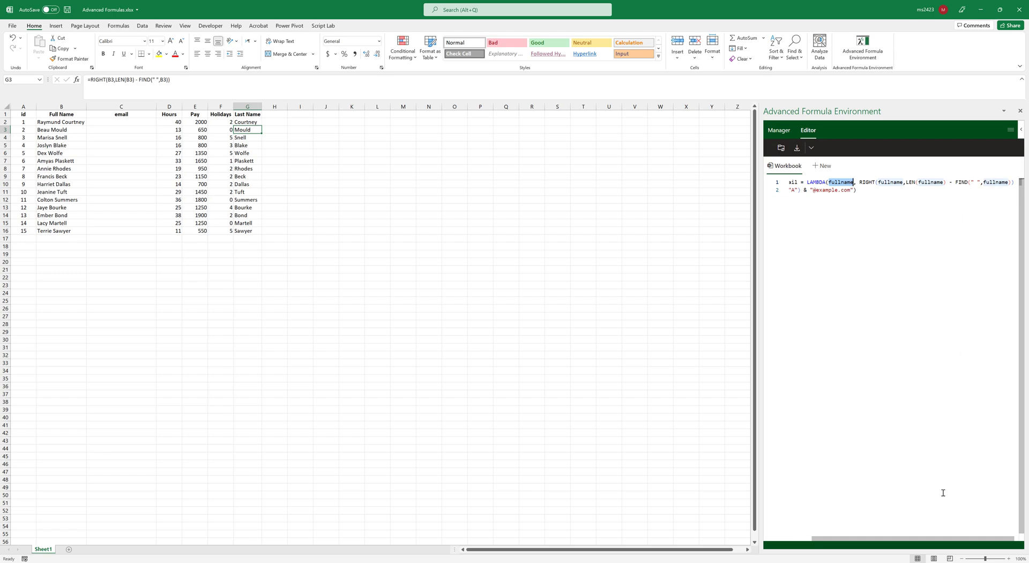
{"action": "left_click_drag", "start_coordinate": [890, 538], "coordinate": [867, 542]}
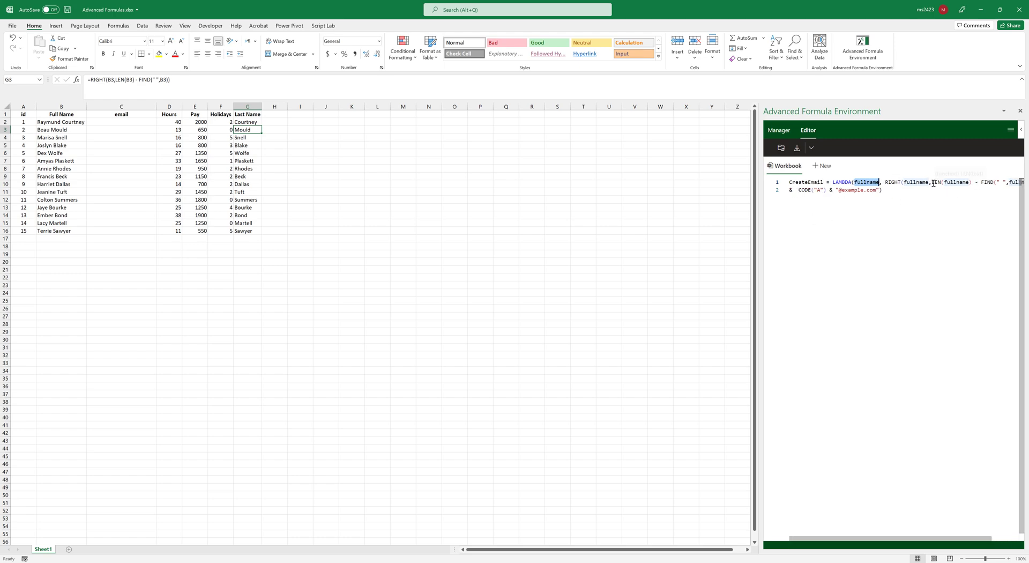
{"action": "left_click_drag", "start_coordinate": [886, 183], "coordinate": [1012, 183]}
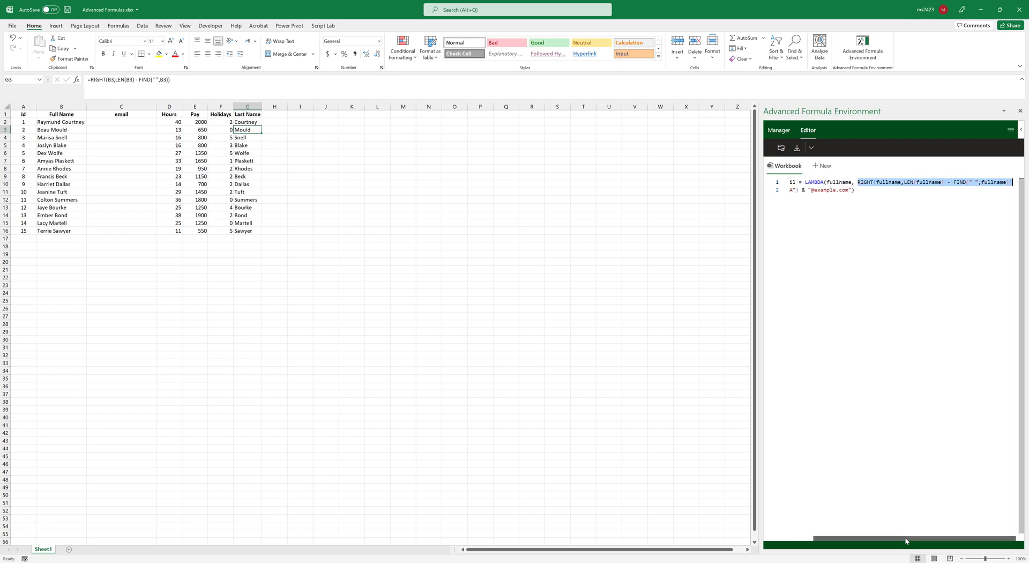
{"action": "left_click_drag", "start_coordinate": [895, 538], "coordinate": [871, 539]}
Replace the "A" argument of CODE in the CreateEmail LAMBDA with left(fullname,1).
{"action": "left_click", "coordinate": [809, 190]}
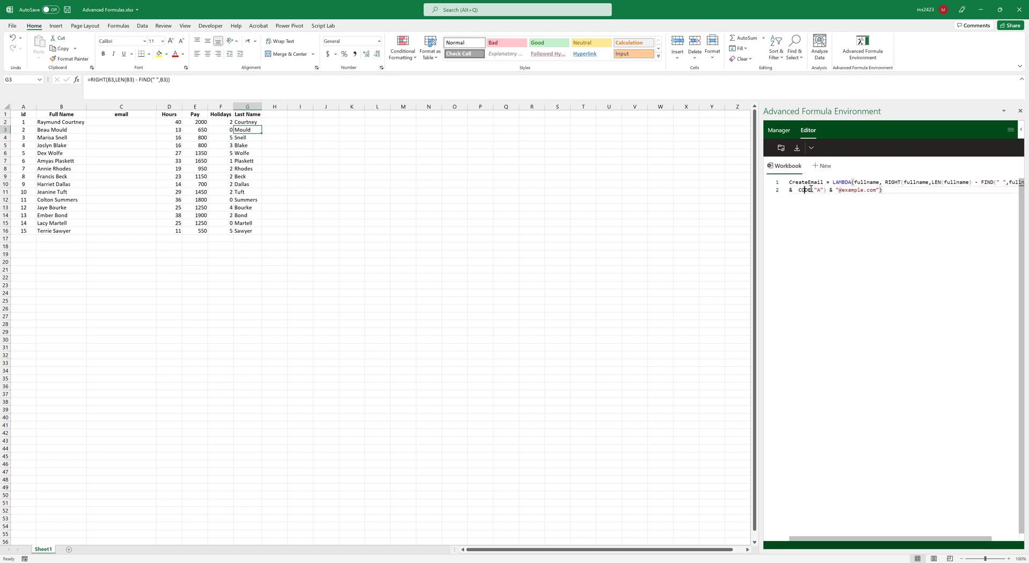
{"action": "left_click", "coordinate": [816, 190]}
{"action": "left_click_drag", "start_coordinate": [823, 190], "coordinate": [814, 191]}
{"action": "type", "text": "left"}
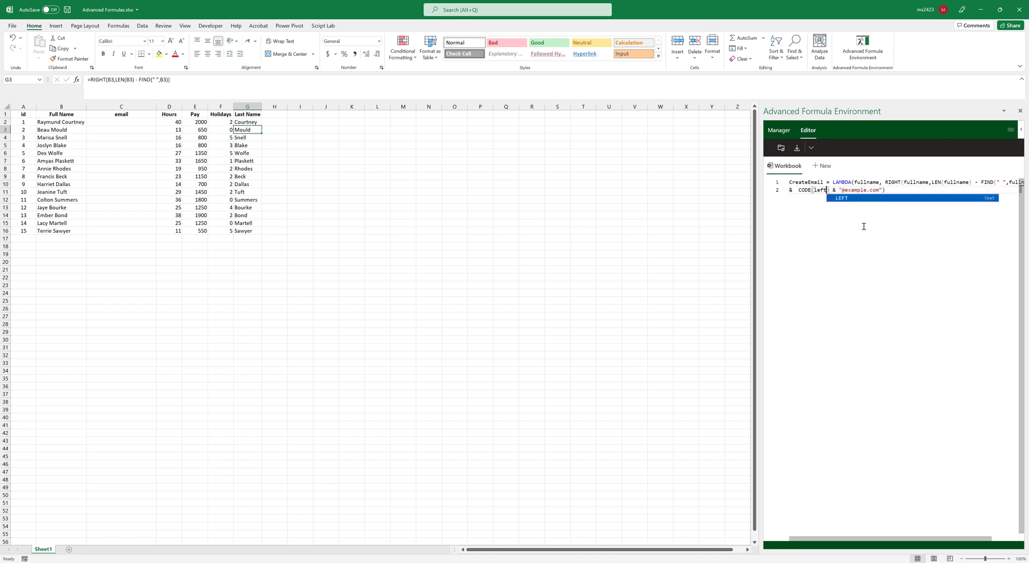
{"action": "type", "text": "("}
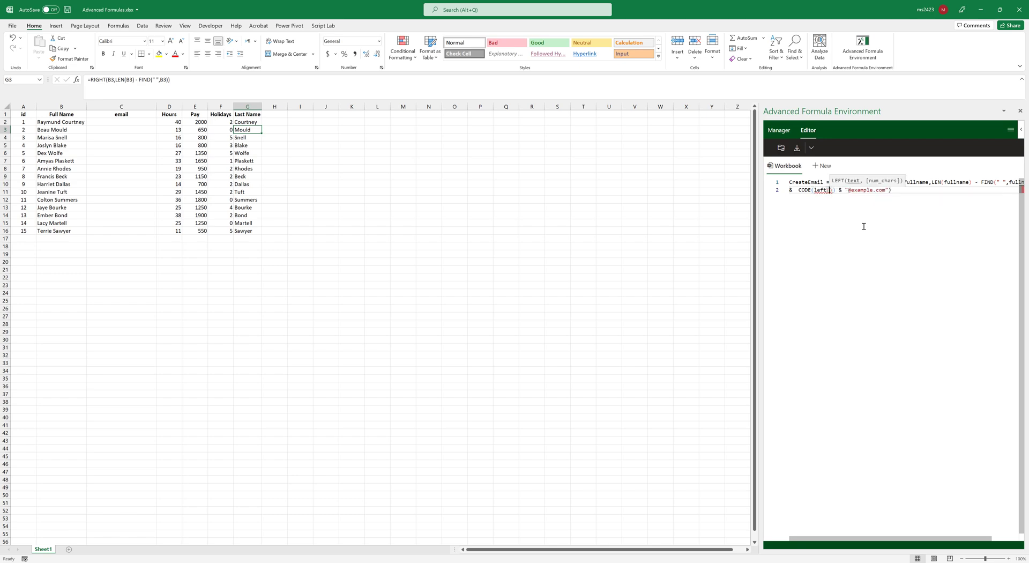
{"action": "type", "text": "fullname"}
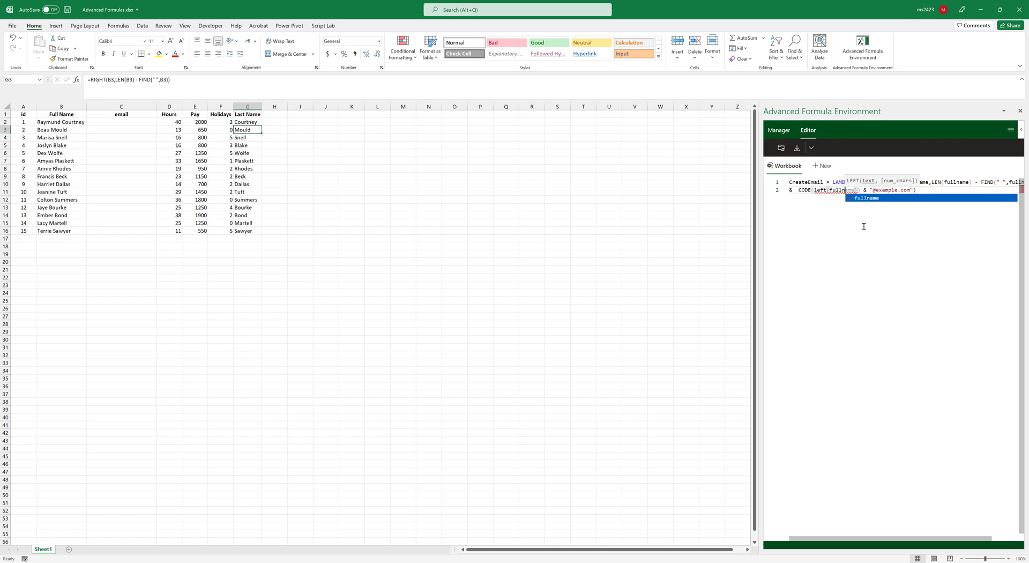
{"action": "type", "text": ","}
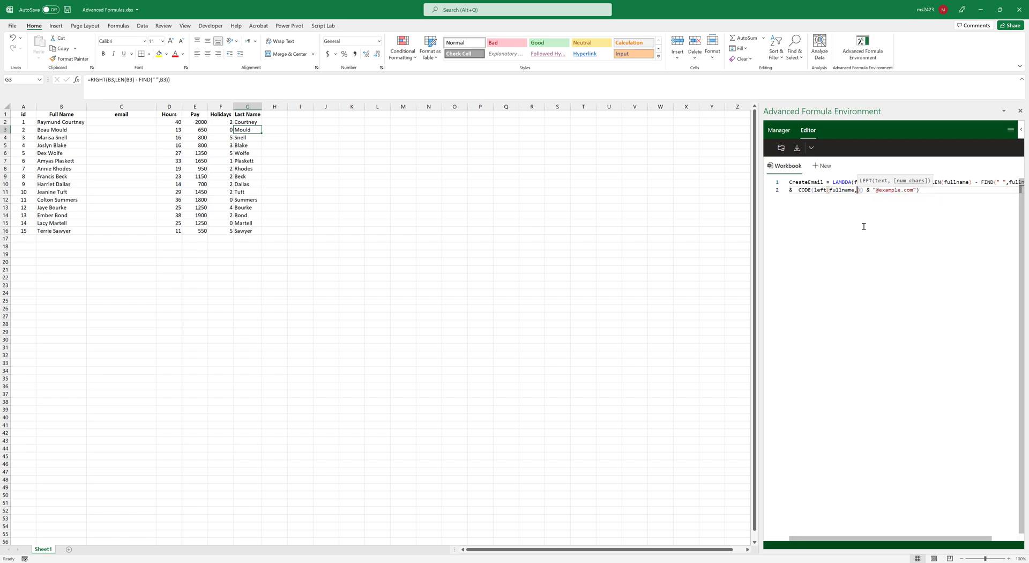
{"action": "type", "text": "1"}
{"action": "key", "text": "Right"}
{"action": "key", "text": "Right"}
{"action": "key", "text": "Right"}
{"action": "key", "text": "Right"}
{"action": "key", "text": "Right"}
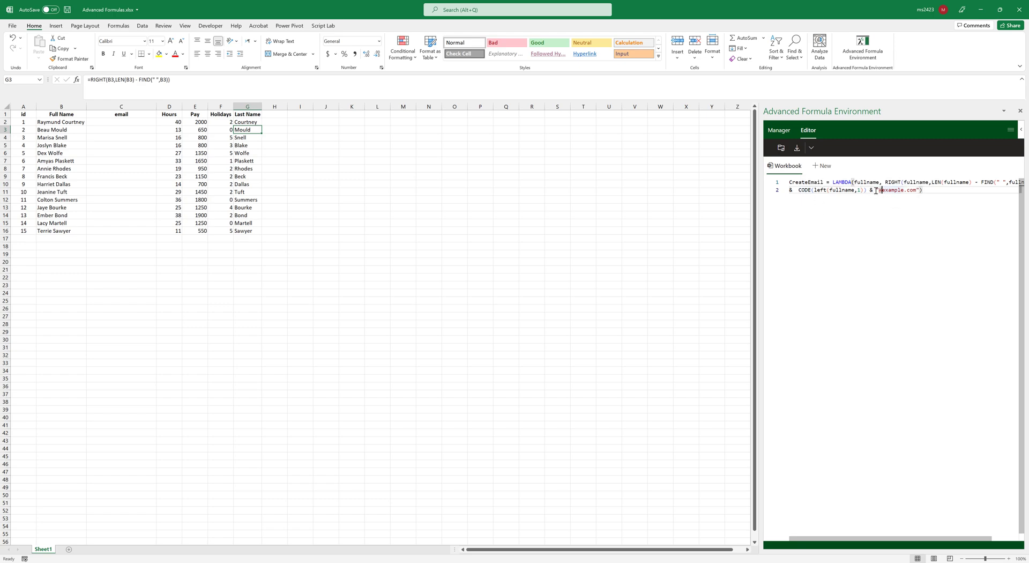
{"action": "left_click", "coordinate": [920, 191], "text": "shift"}
{"action": "key", "text": "Right"}
{"action": "left_click", "coordinate": [880, 191], "text": "shift"}
{"action": "type", "text": "anydomain"}
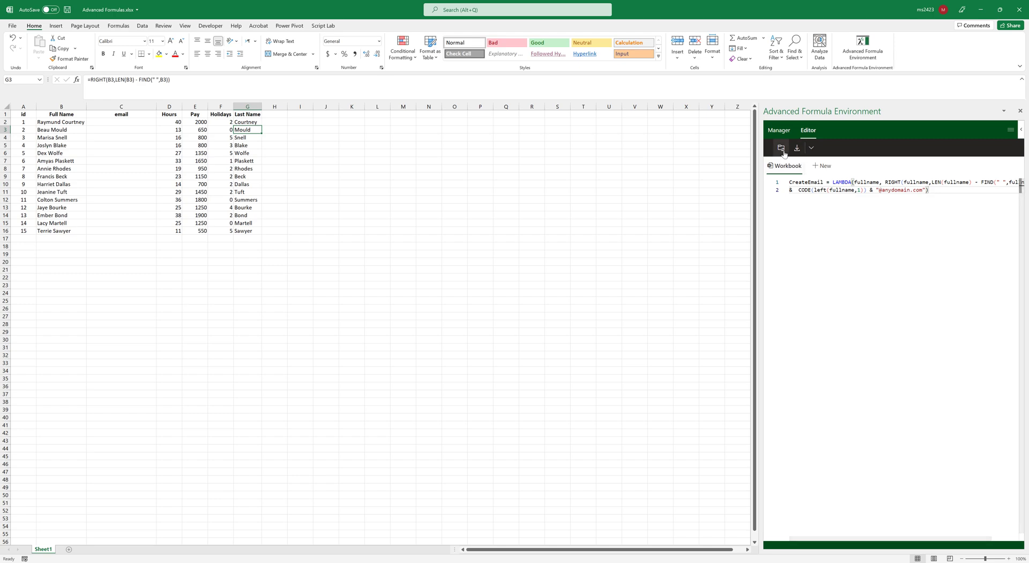
{"action": "left_click", "coordinate": [772, 130]}
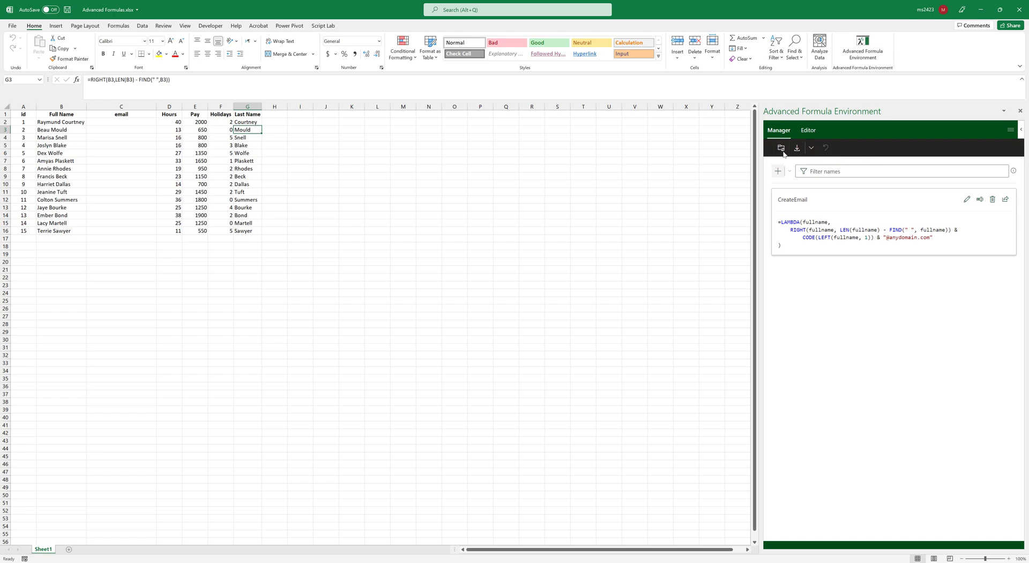
Enter =CreateEmail(B2) in cell C2.
{"action": "left_click", "coordinate": [106, 121]}
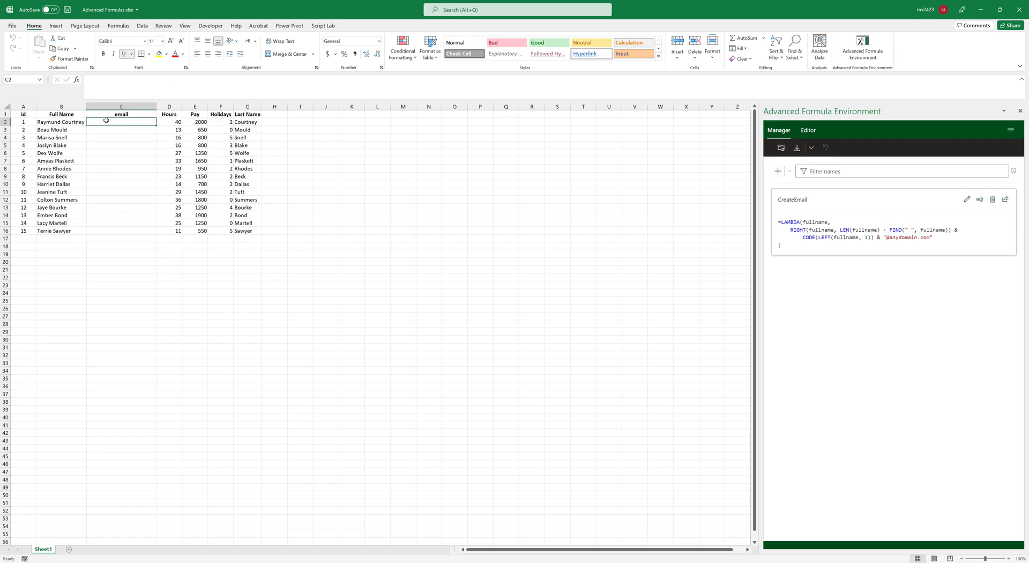
{"action": "type", "text": "="}
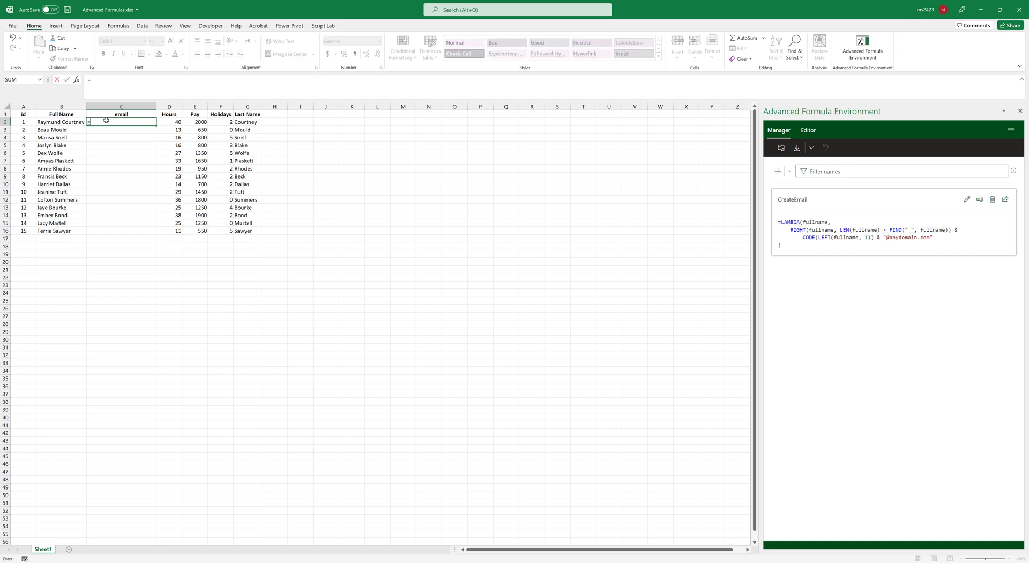
{"action": "type", "text": "cr"}
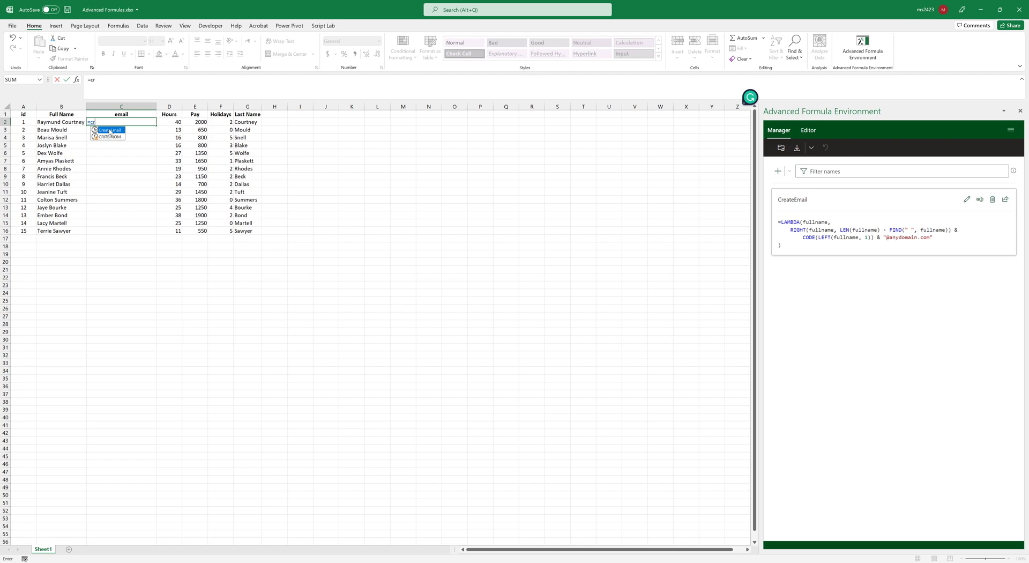
{"action": "double_click", "coordinate": [109, 130]}
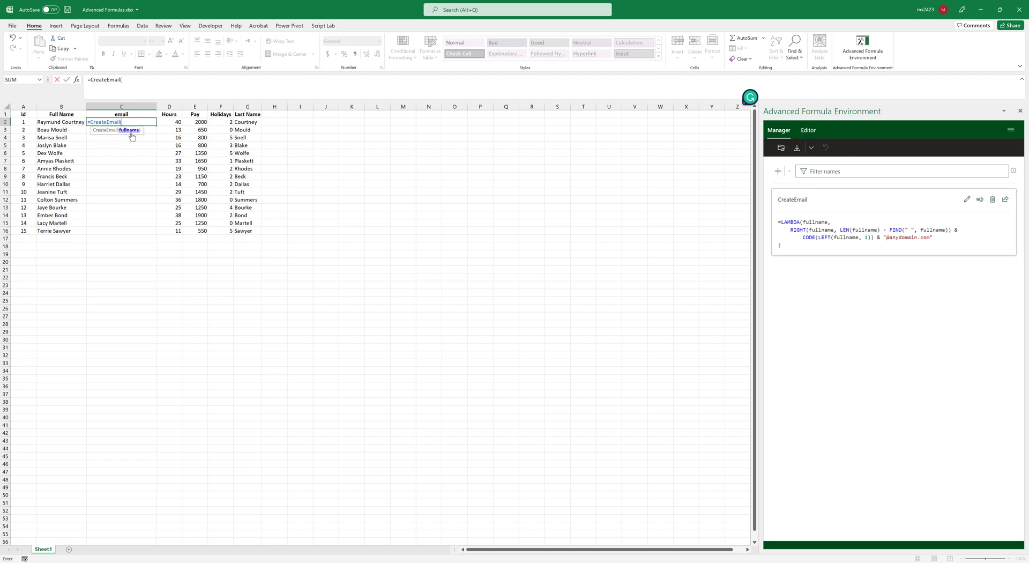
{"action": "left_click", "coordinate": [65, 123]}
{"action": "type", "text": ")"}
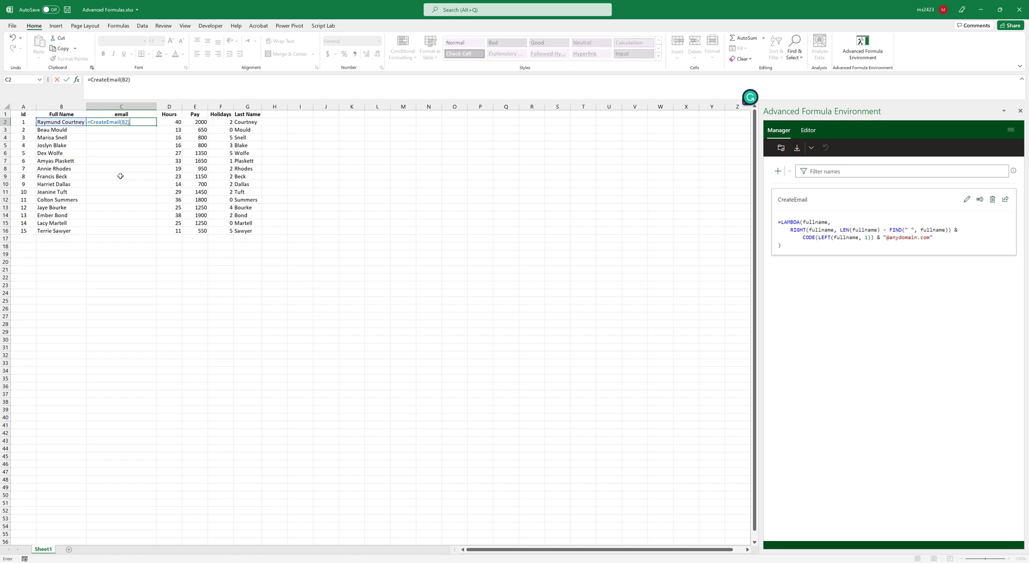
{"action": "key", "text": "Return"}
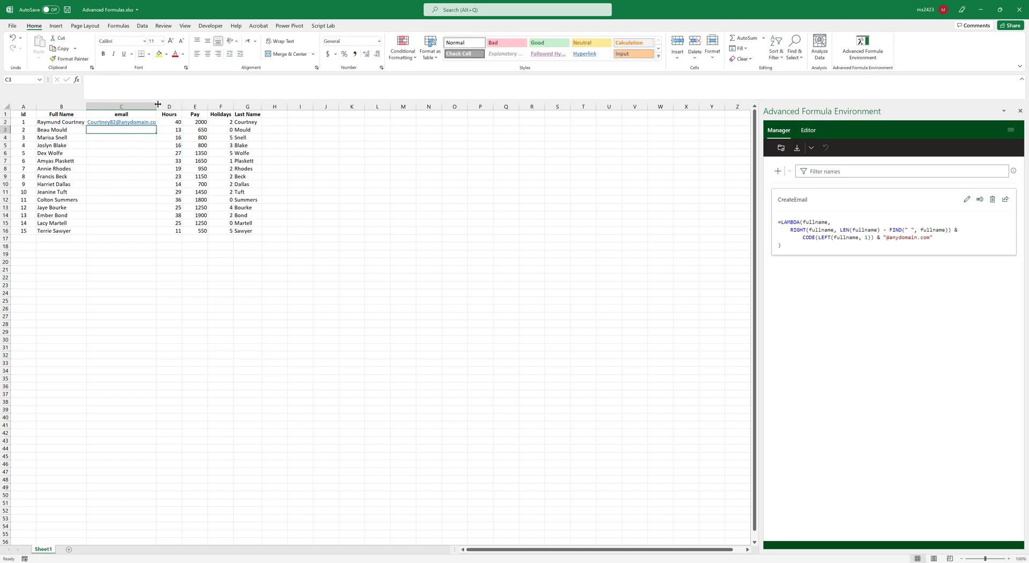
Widen the email column to fit the address and fill the CreateEmail formula from C2 down to C16.
{"action": "left_click_drag", "start_coordinate": [159, 104], "coordinate": [175, 103]}
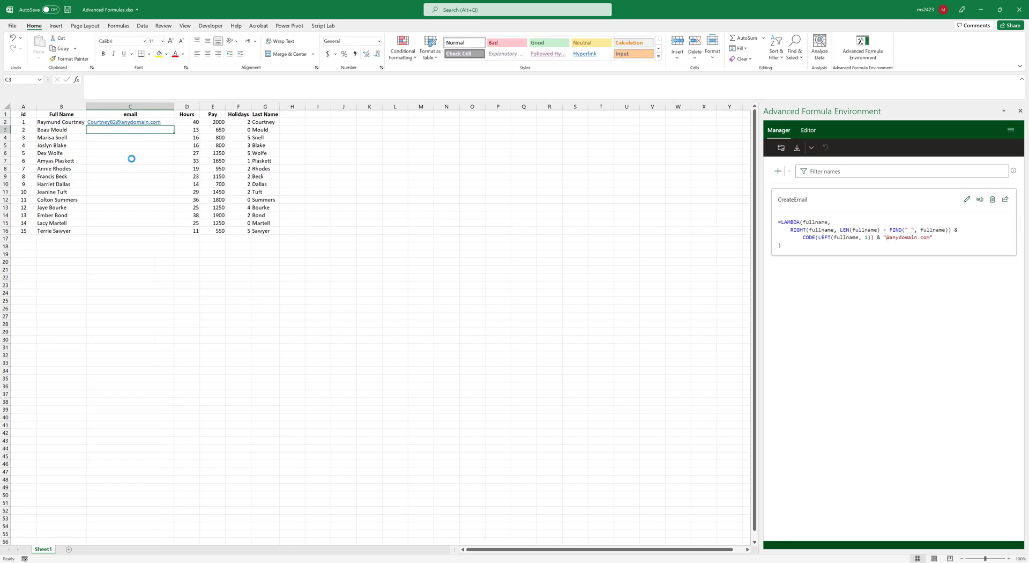
{"action": "scroll", "coordinate": [131, 159], "scroll_direction": "up", "scroll_amount": 4}
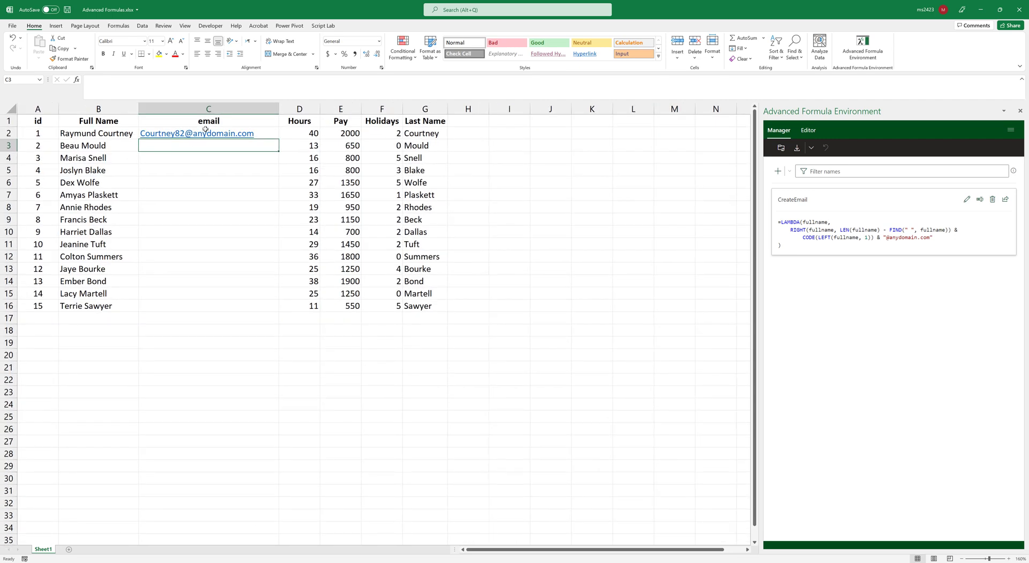
{"action": "left_click", "coordinate": [265, 137]}
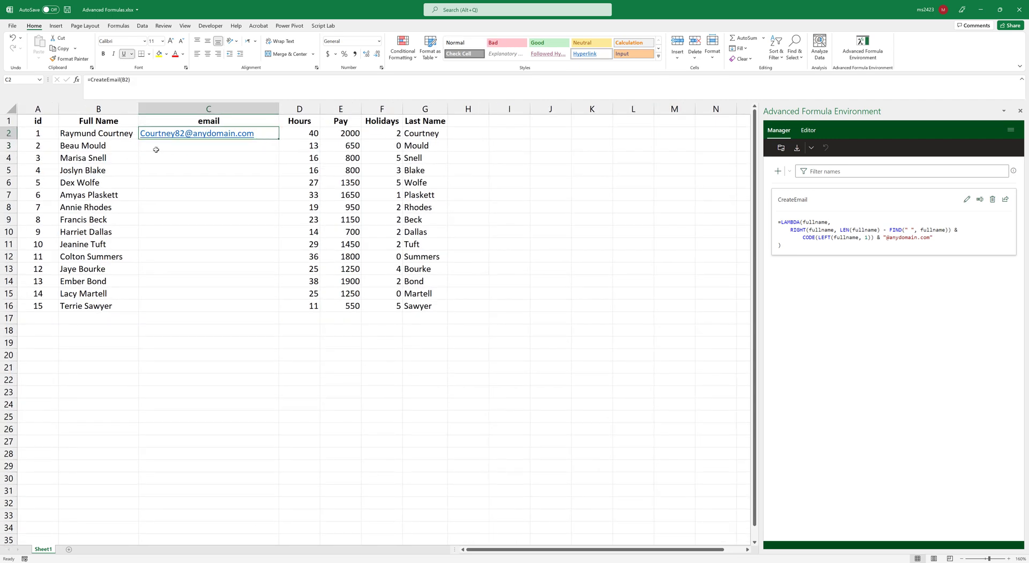
{"action": "double_click", "coordinate": [278, 138]}
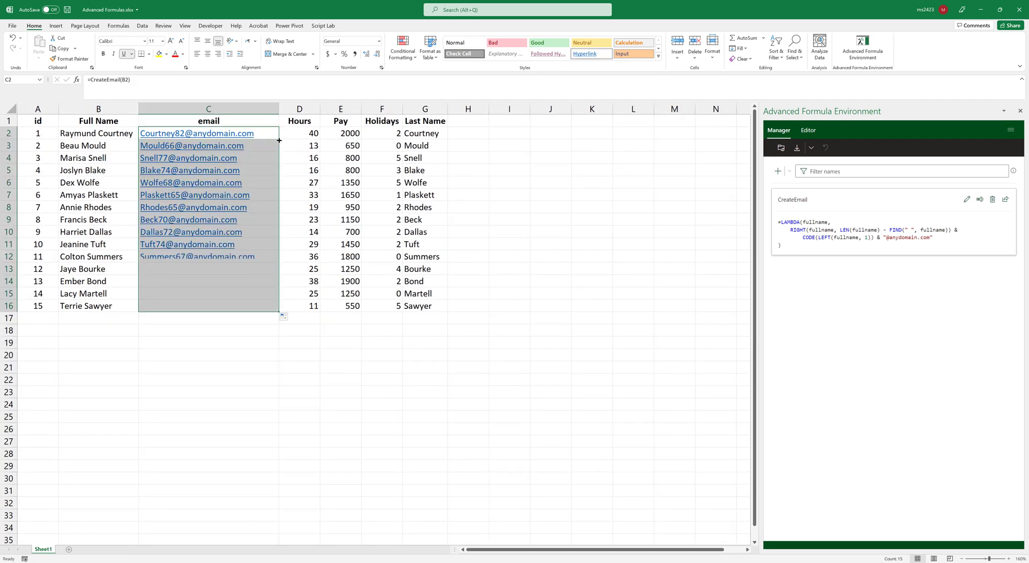
{"action": "left_click", "coordinate": [221, 344]}
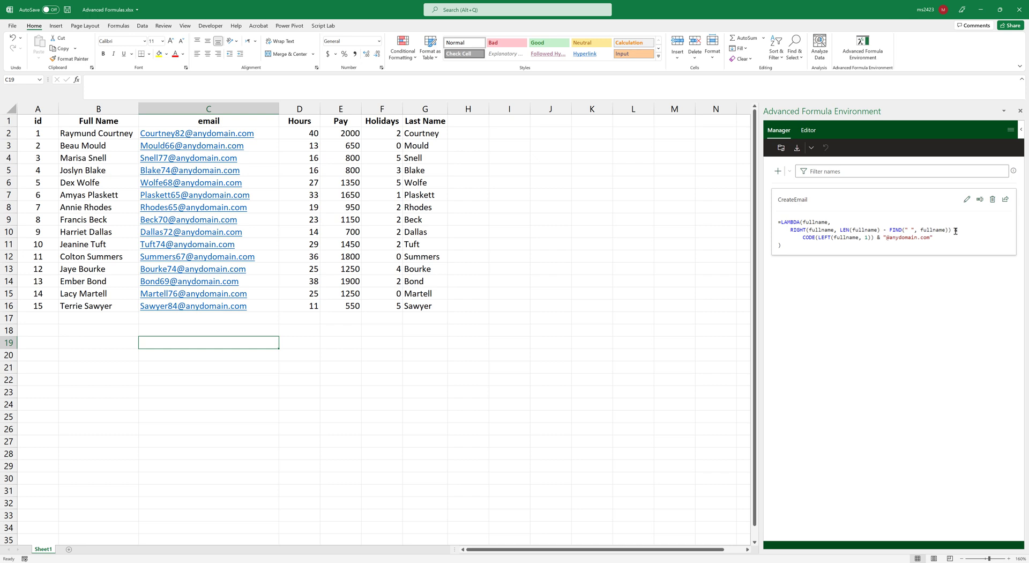
Examine the ampersands that join the parts of the CreateEmail formula in the manager view.
{"action": "left_click_drag", "start_coordinate": [954, 231], "coordinate": [959, 231]}
{"action": "left_click_drag", "start_coordinate": [876, 237], "coordinate": [881, 238]}
{"action": "left_click", "coordinate": [953, 240]}
{"action": "double_click", "coordinate": [955, 229]}
{"action": "left_click", "coordinate": [836, 227]}
In the editor, put the RIGHT expression of CreateEmail on its own line and insert TEXTJOIN in front of it.
{"action": "left_click", "coordinate": [808, 131]}
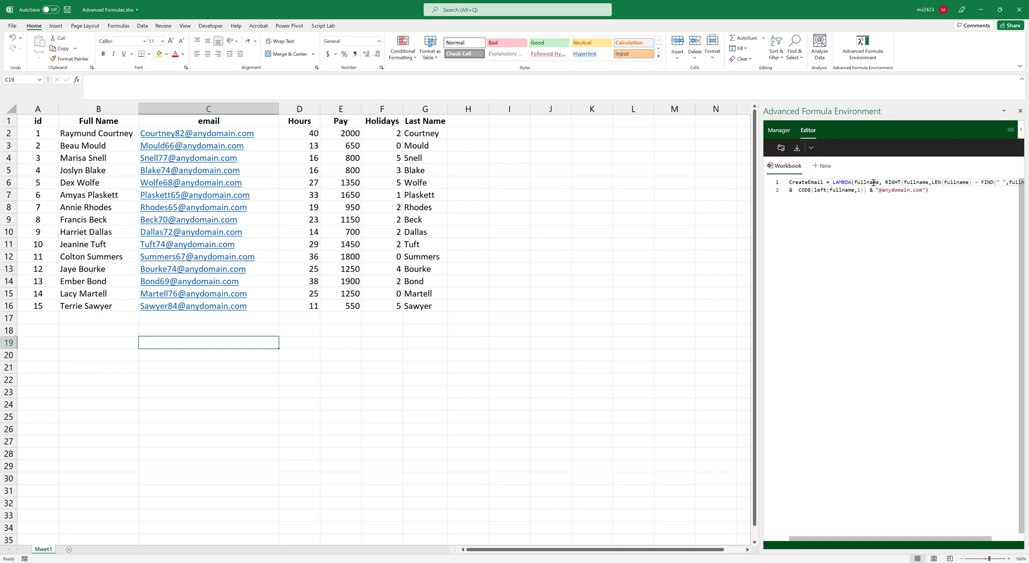
{"action": "left_click", "coordinate": [882, 182]}
{"action": "key", "text": "Return"}
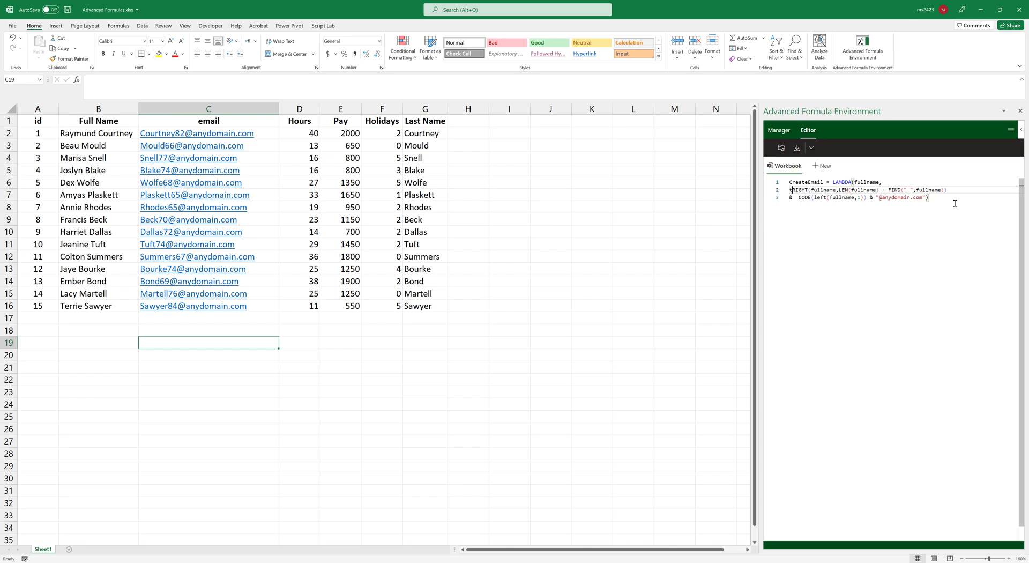
{"action": "key", "text": "Left"}
{"action": "type", "text": "te"}
{"action": "key", "text": "BackSpace"}
{"action": "key", "text": "BackSpace"}
{"action": "type", "text": "Tex"}
{"action": "left_click", "coordinate": [954, 204]}
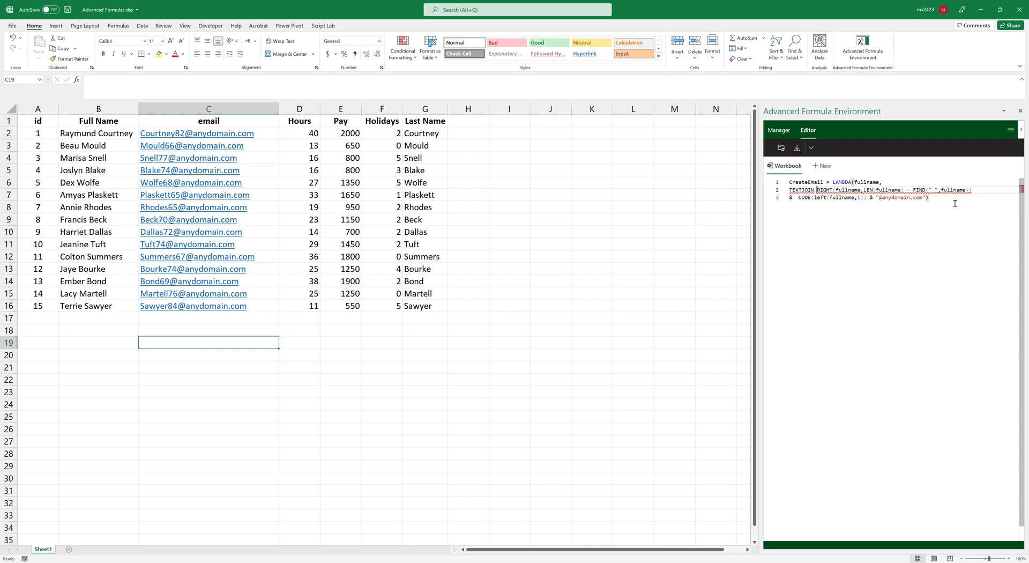
Open the TEXTJOIN arguments in CreateEmail with an empty-string delimiter and True for ignoring empty values.
{"action": "type", "text": "("}
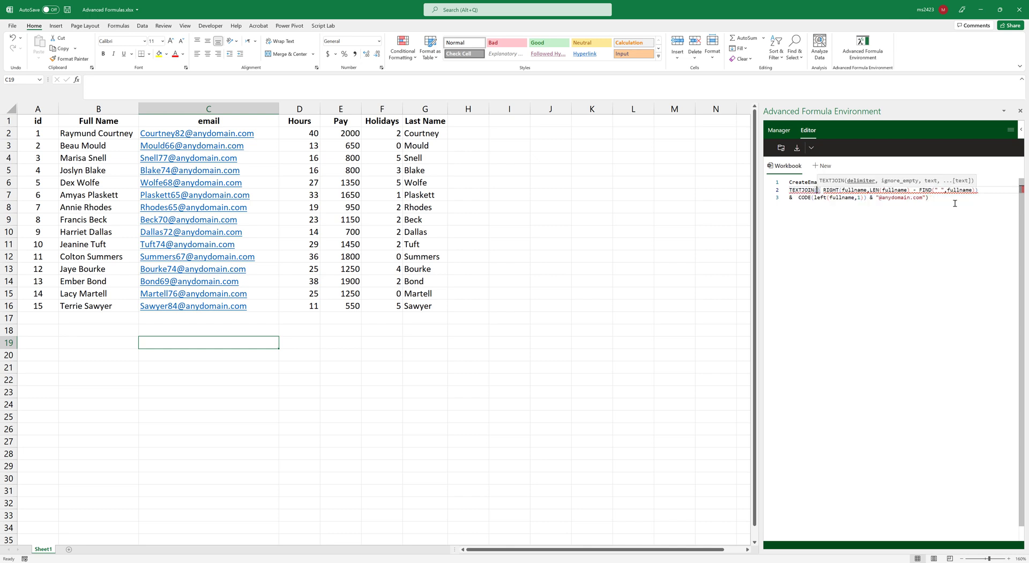
{"action": "type", "text": "\""}
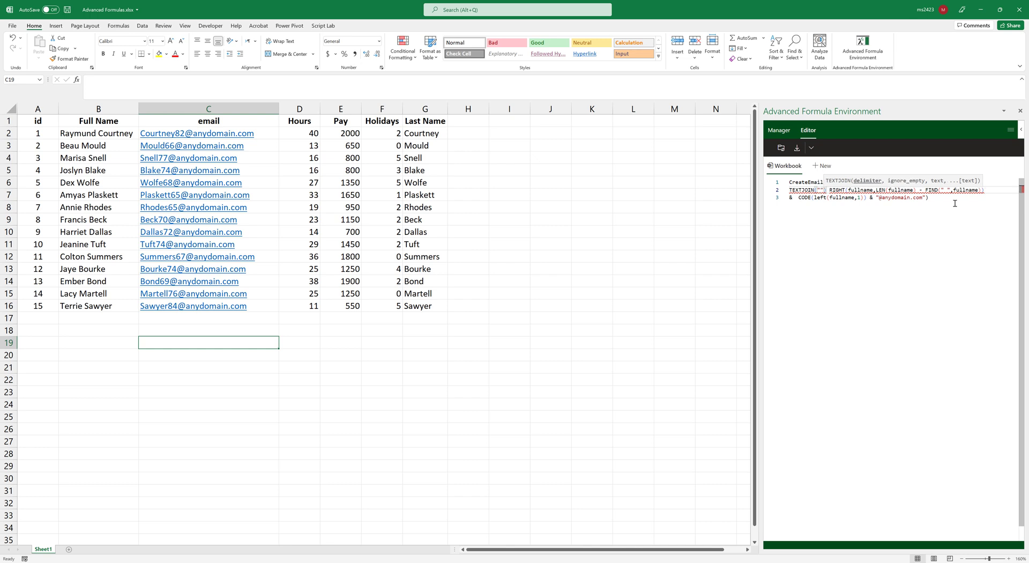
{"action": "type", "text": " ,"}
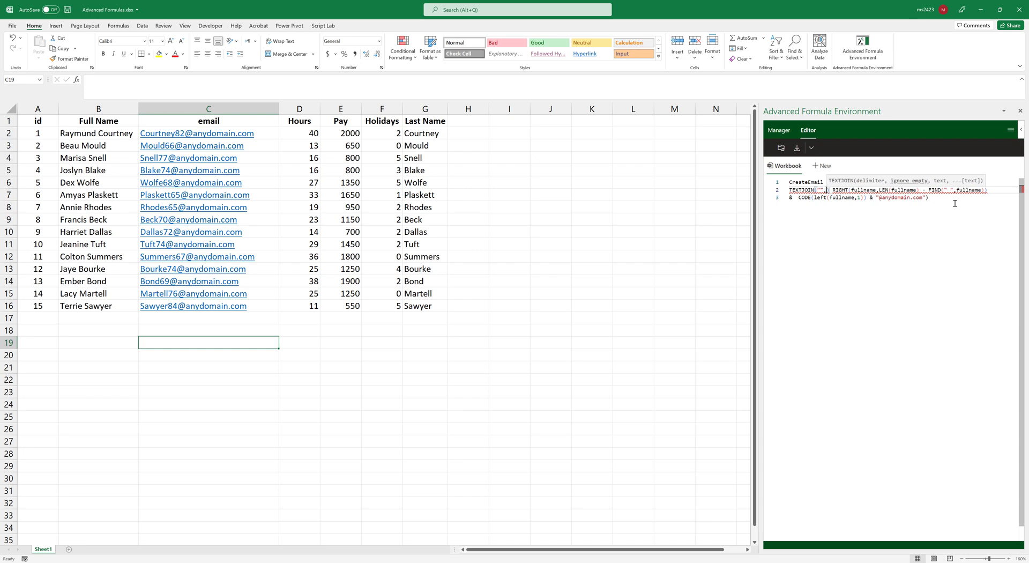
{"action": "type", "text": "Tr"}
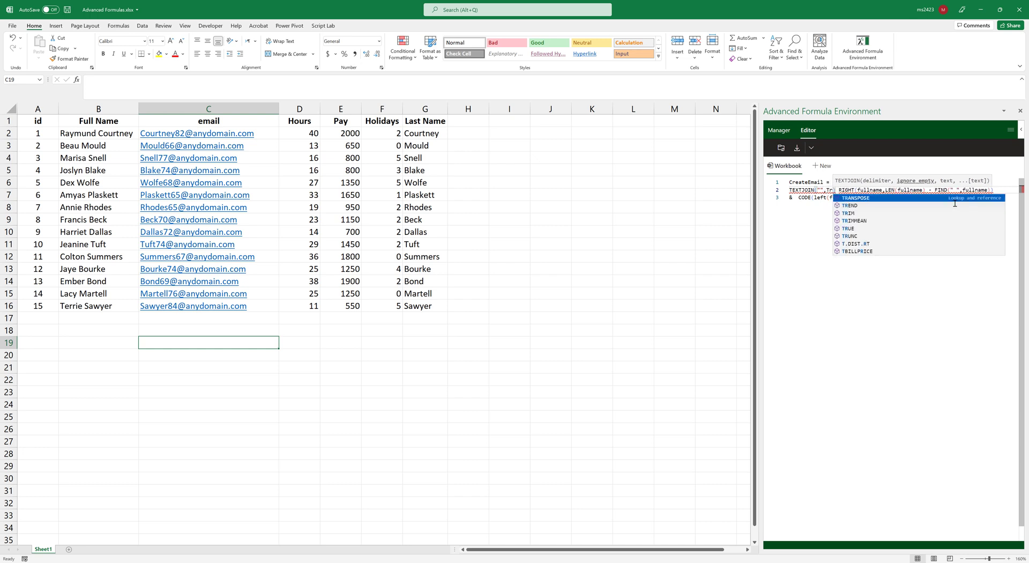
{"action": "type", "text": "ue"}
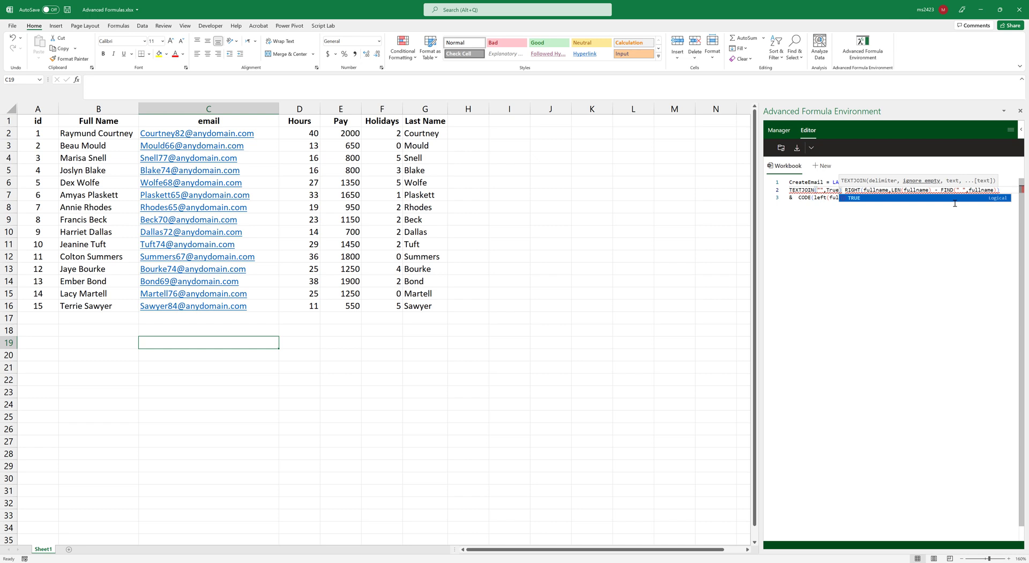
{"action": "type", "text": ","}
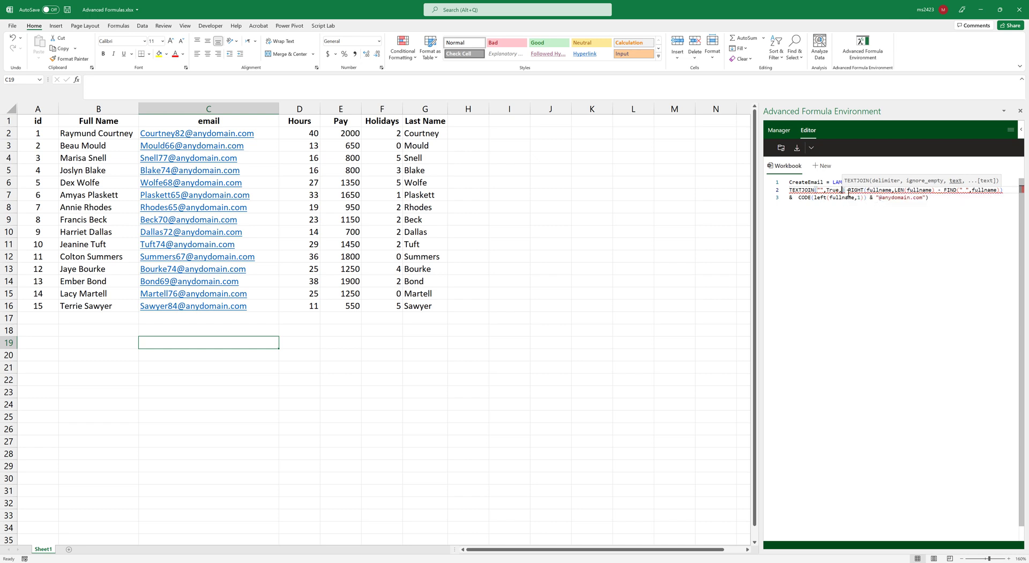
Move the RIGHT(fullname,LEN(fullname) - FIND(" ",fullname)) expression inside TEXTJOIN as its first text argument, followed by a comma.
{"action": "left_click_drag", "start_coordinate": [848, 190], "coordinate": [1005, 192]}
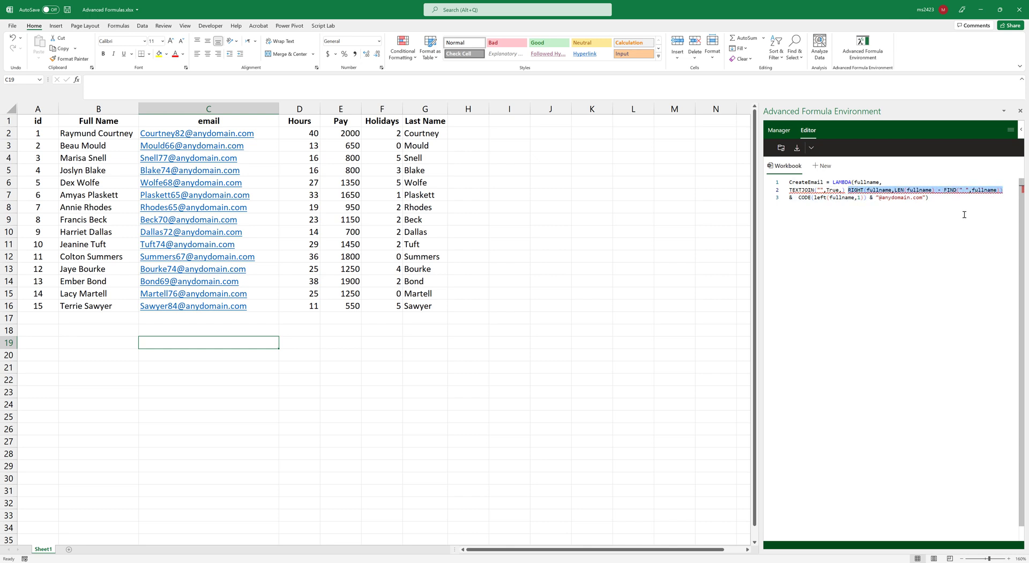
{"action": "key", "text": "ctrl+x"}
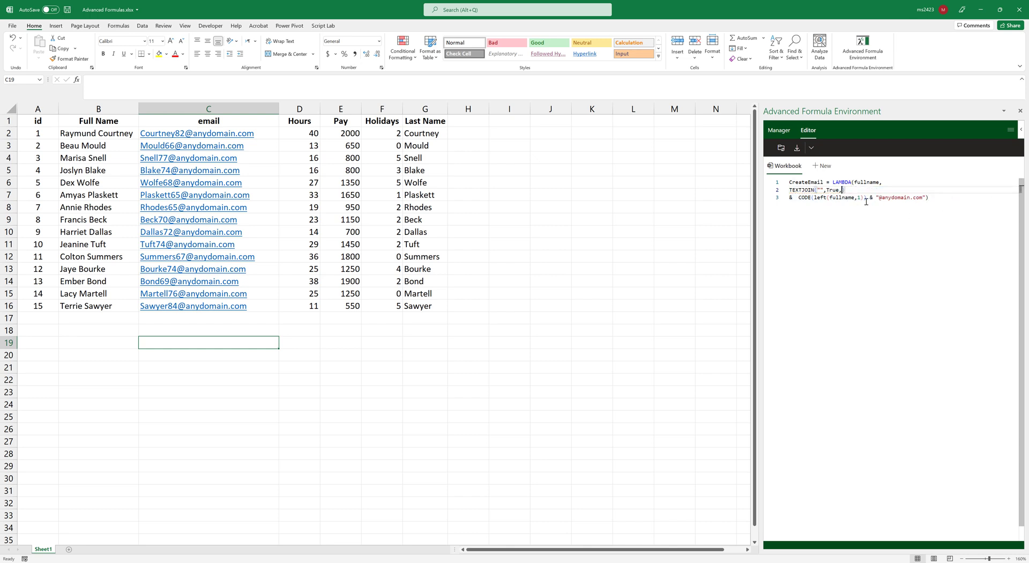
{"action": "key", "text": "ctrl+v"}
{"action": "type", "text": ","}
Move CODE(left(fullname,1)) from the third line into TEXTJOIN as the second text argument, followed by a comma.
{"action": "left_click_drag", "start_coordinate": [798, 197], "coordinate": [867, 201]}
{"action": "key", "text": "ctrl+x"}
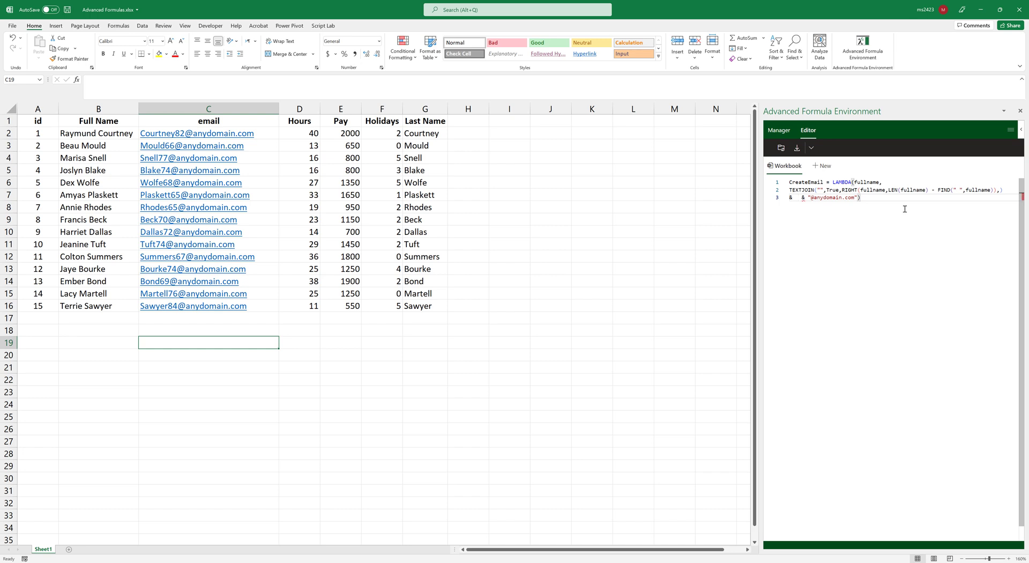
{"action": "left_click", "coordinate": [1005, 193]}
{"action": "key", "text": "BackSpace"}
{"action": "key", "text": "ctrl+v"}
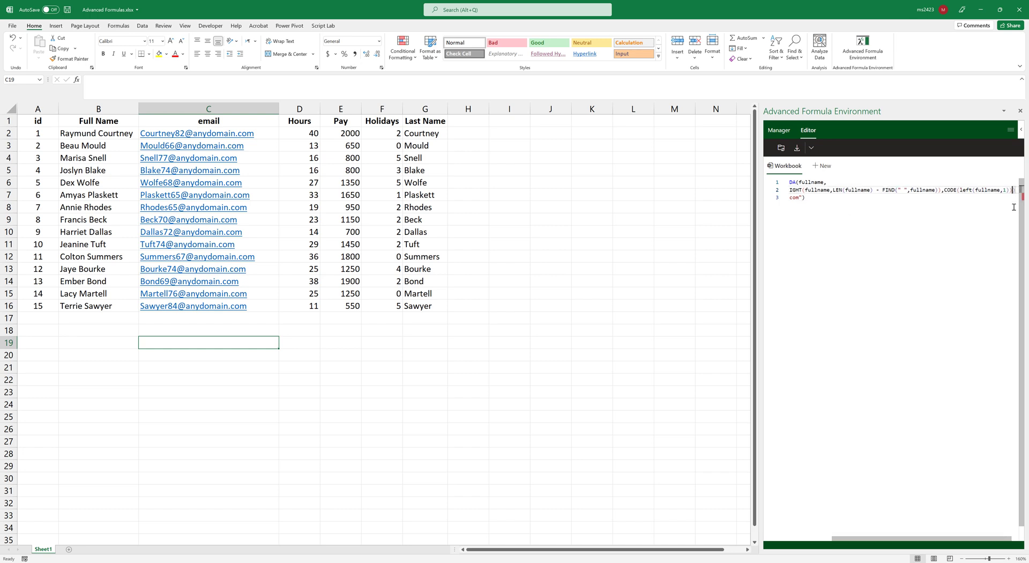
{"action": "type", "text": ","}
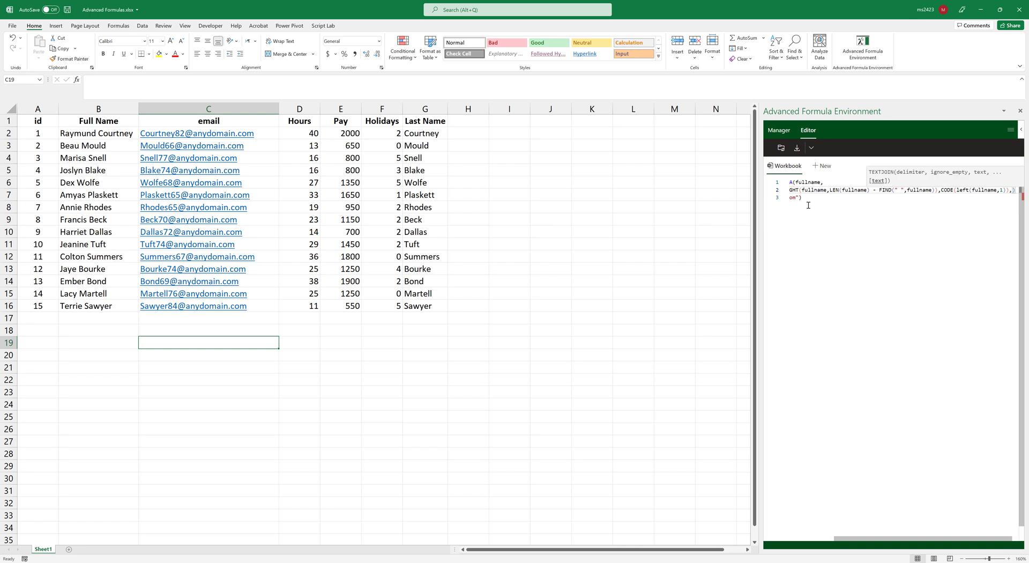
{"action": "left_click_drag", "start_coordinate": [807, 204], "coordinate": [708, 199]}
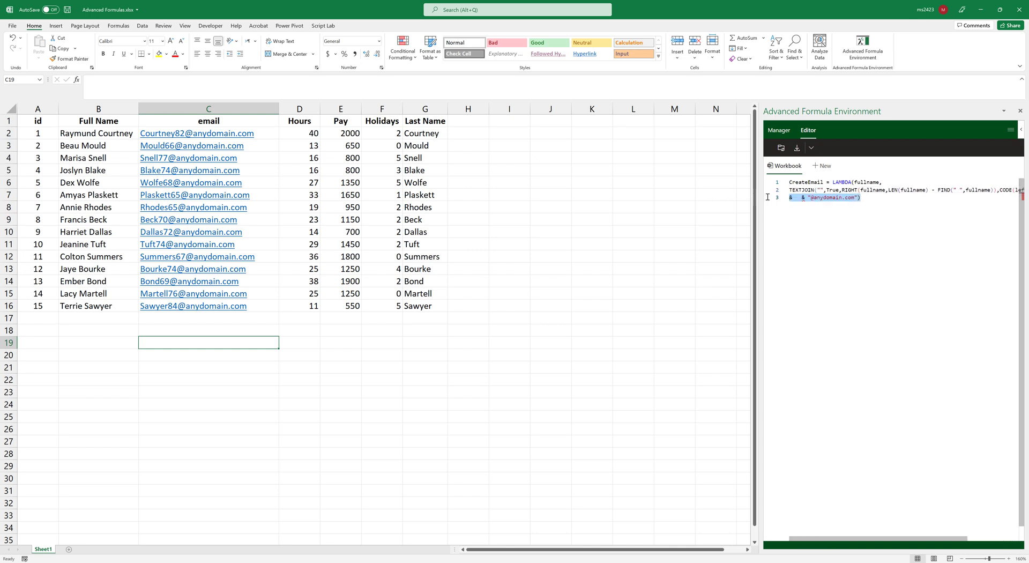
{"action": "left_click_drag", "start_coordinate": [770, 197], "coordinate": [808, 197]}
{"action": "left_click", "coordinate": [803, 197]}
{"action": "left_click_drag", "start_coordinate": [807, 197], "coordinate": [856, 198]}
{"action": "key", "text": "BackSpace"}
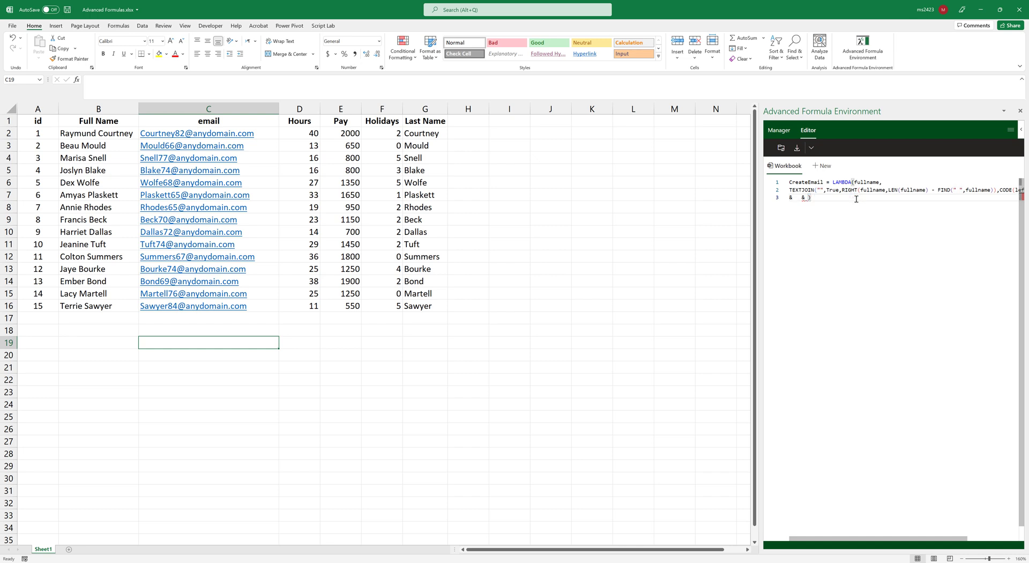
{"action": "key", "text": "BackSpace"}
{"action": "key", "text": "BackSpace"}
{"action": "key", "text": "BackSpace"}
{"action": "key", "text": "BackSpace"}
{"action": "key", "text": "BackSpace"}
{"action": "key", "text": "BackSpace"}
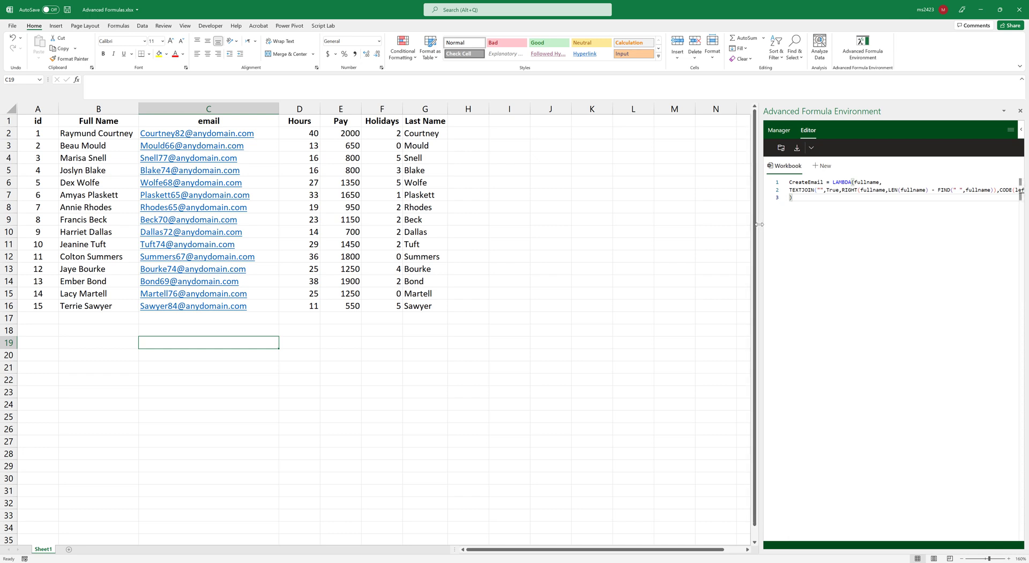
{"action": "left_click_drag", "start_coordinate": [753, 224], "coordinate": [490, 224]}
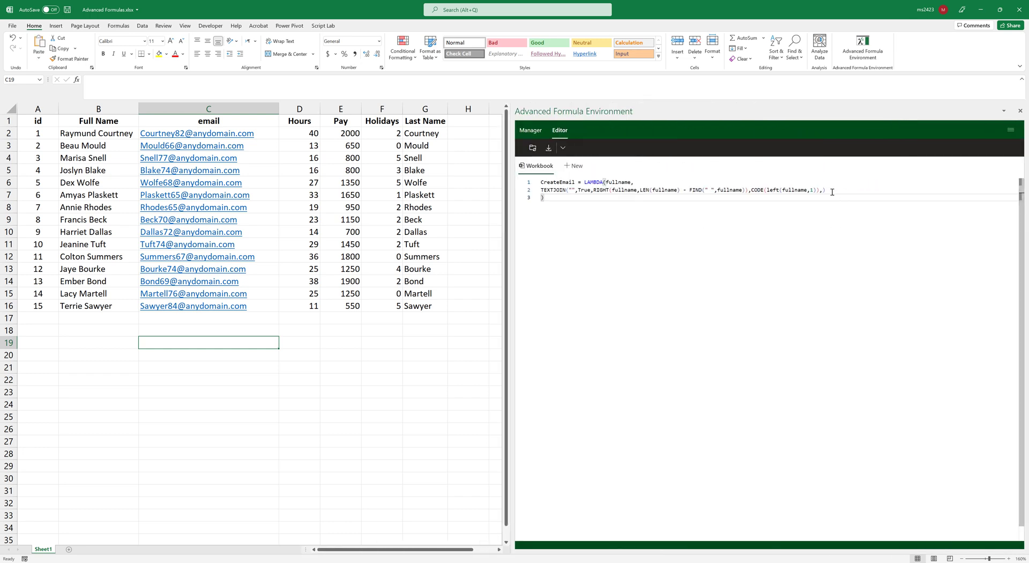
{"action": "left_click", "coordinate": [821, 189]}
{"action": "key", "text": "ctrl+v"}
{"action": "left_click", "coordinate": [549, 190]}
{"action": "left_click", "coordinate": [551, 201]}
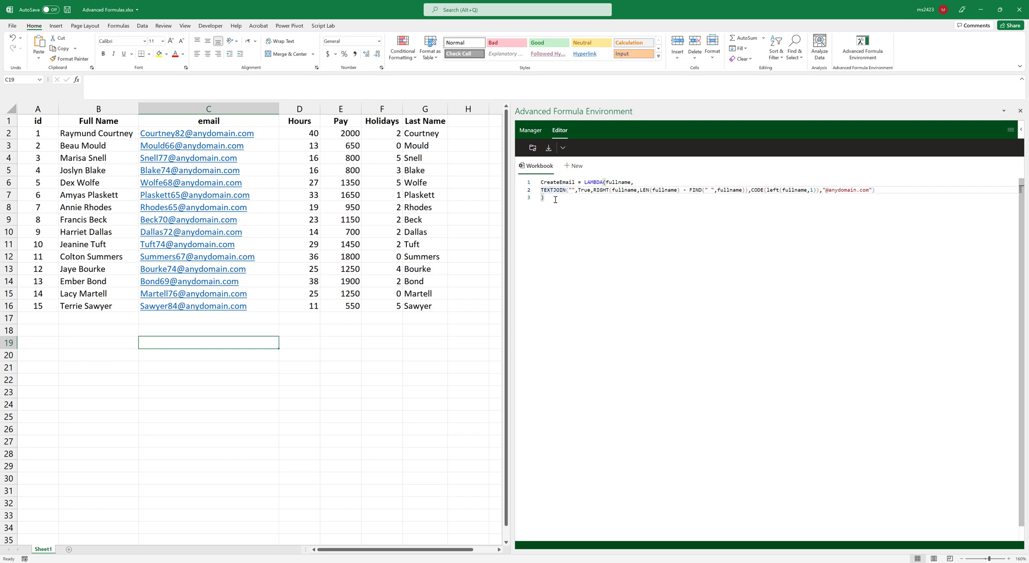
Sync the TEXTJOIN version of CreateEmail to the workbook and re-enter the formula in C2 to test it.
{"action": "left_click", "coordinate": [530, 149]}
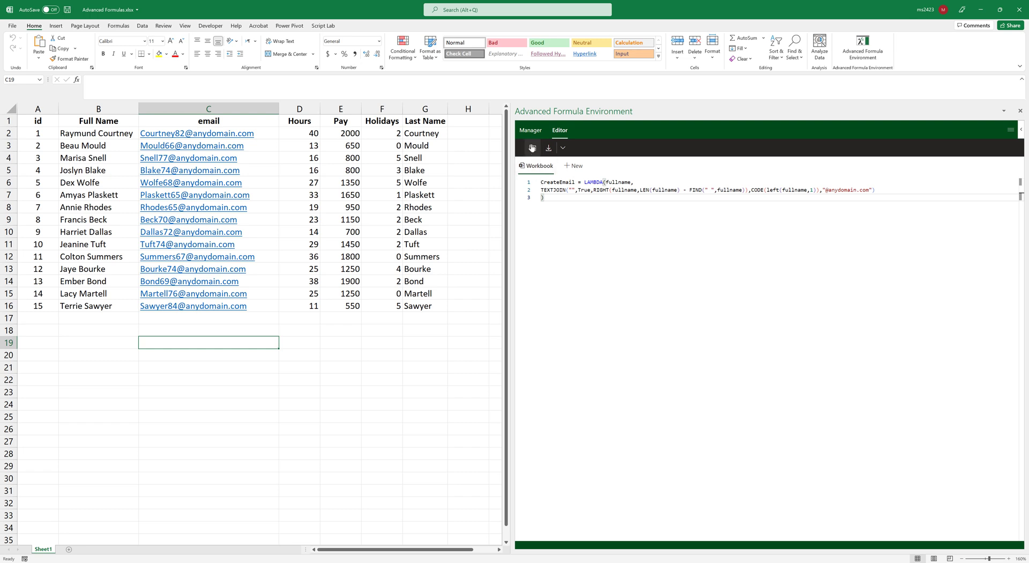
{"action": "left_click", "coordinate": [264, 133]}
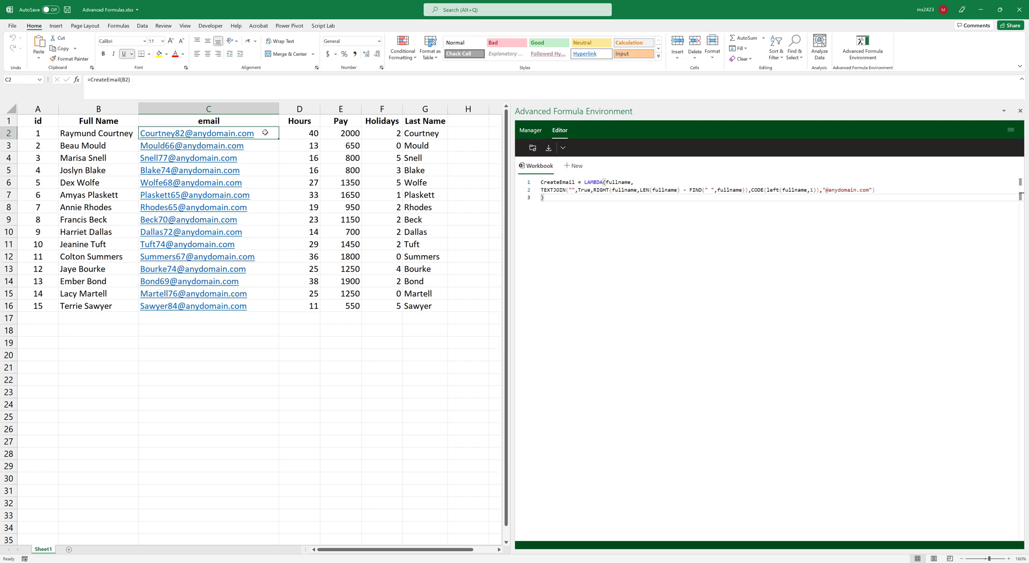
{"action": "key", "text": "F2"}
{"action": "key", "text": "Return"}
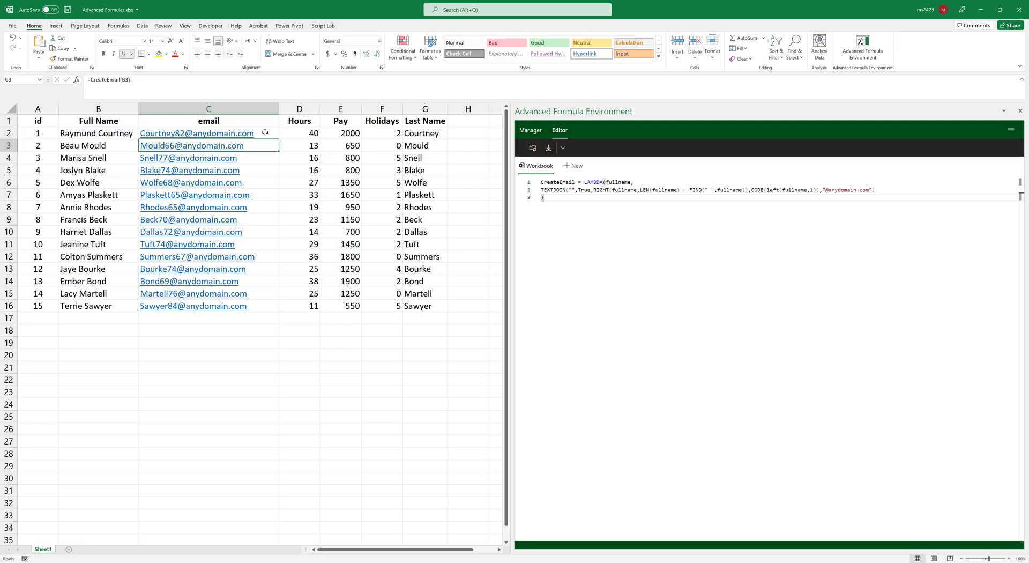
{"action": "left_click", "coordinate": [264, 132]}
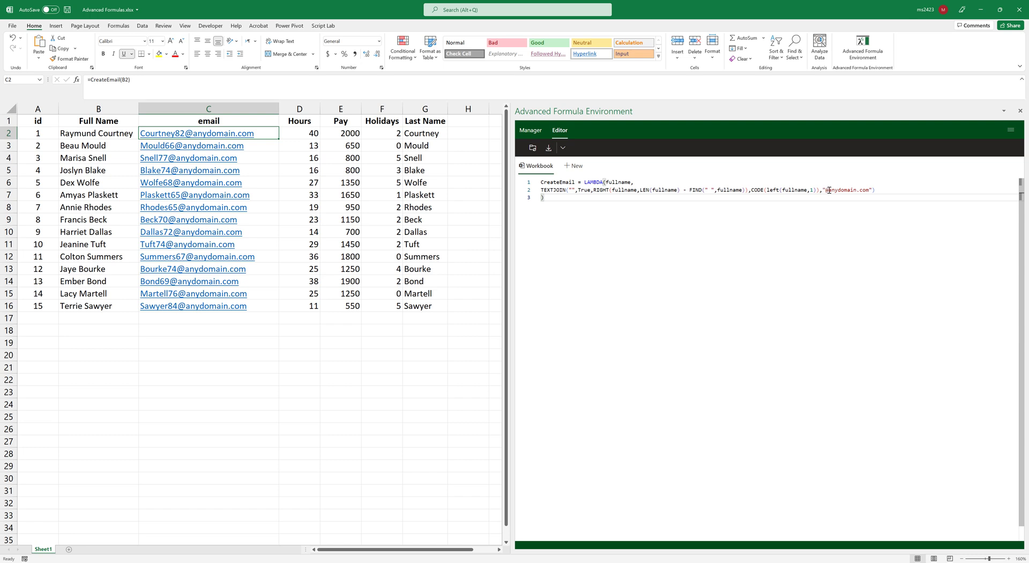
{"action": "left_click_drag", "start_coordinate": [825, 189], "coordinate": [856, 189]}
{"action": "type", "text": "example"}
{"action": "left_click", "coordinate": [533, 150]}
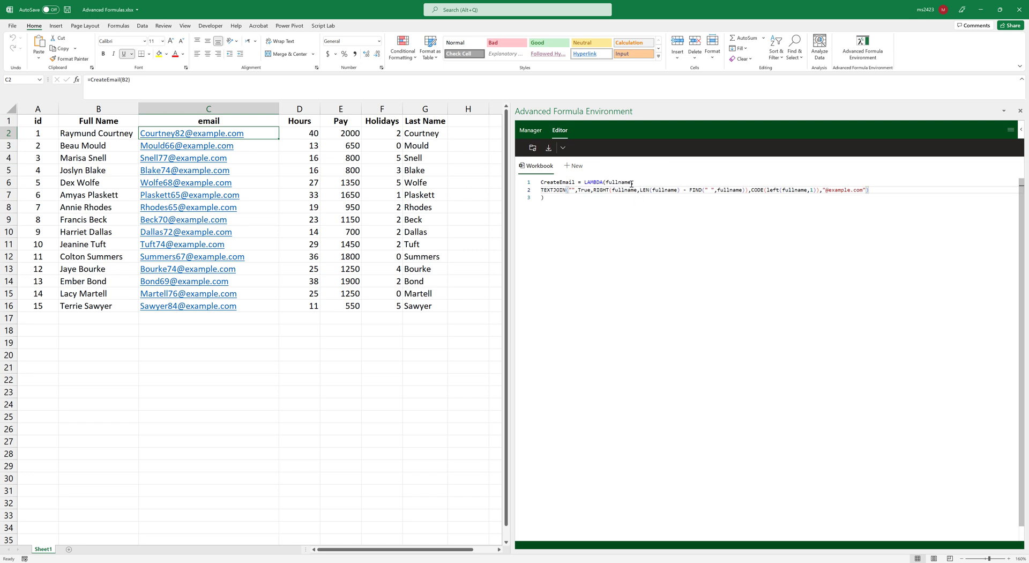
{"action": "left_click", "coordinate": [631, 182]}
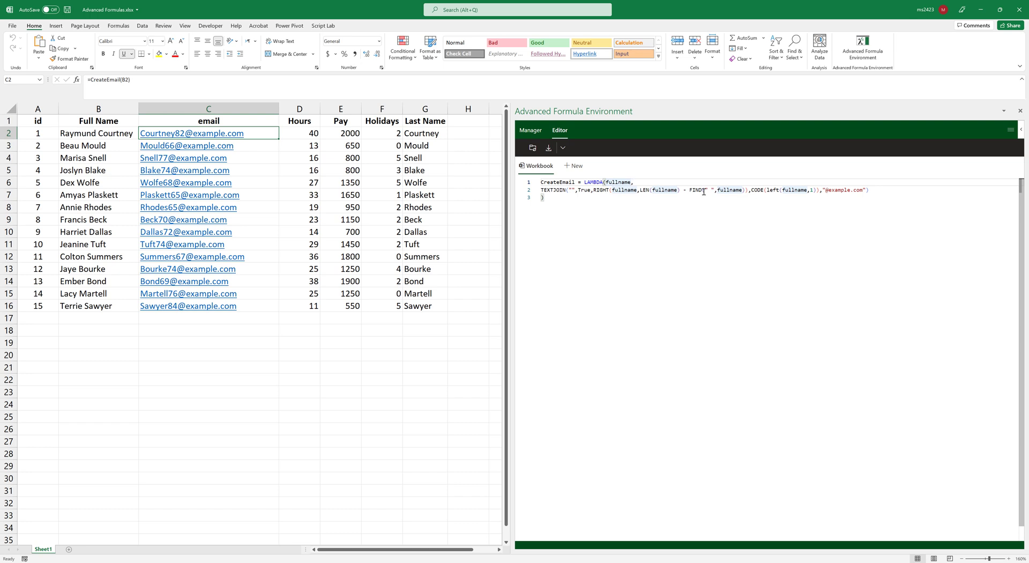
{"action": "type", "text": ", "}
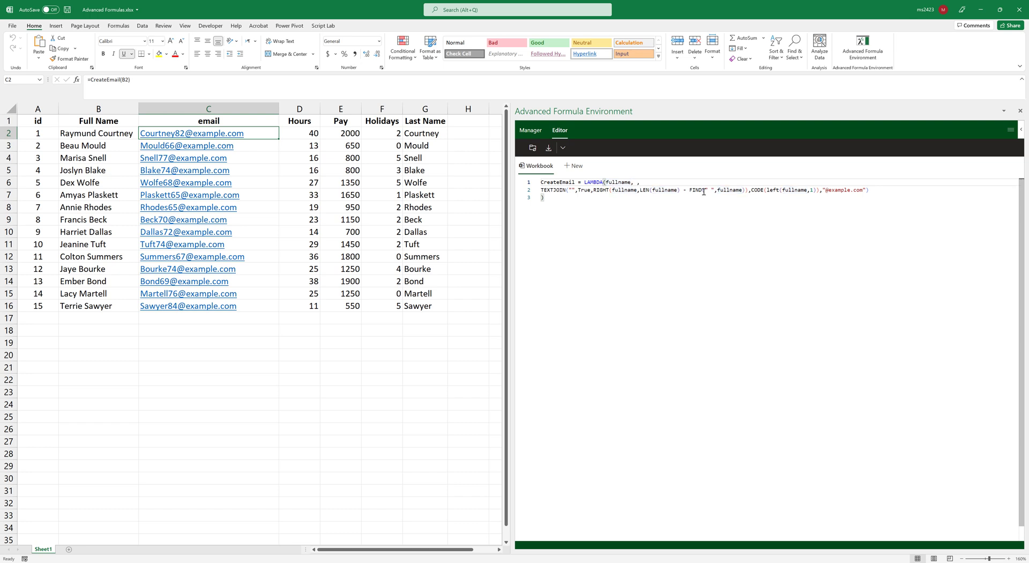
{"action": "type", "text": "domain"}
{"action": "left_click_drag", "start_coordinate": [822, 189], "coordinate": [866, 189]}
{"action": "key", "text": "BackSpace"}
{"action": "type", "text": "domain"}
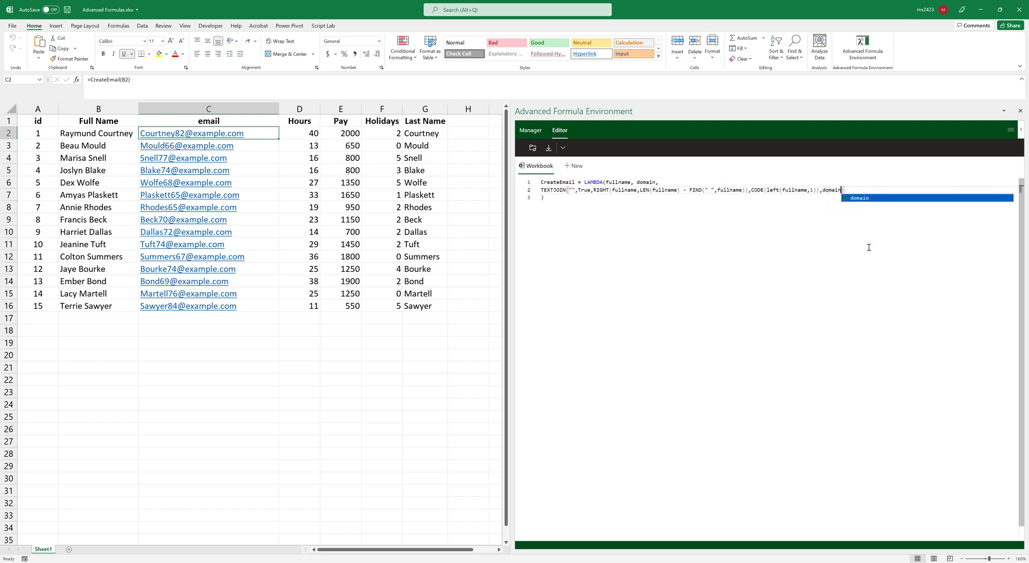
{"action": "left_click", "coordinate": [742, 190]}
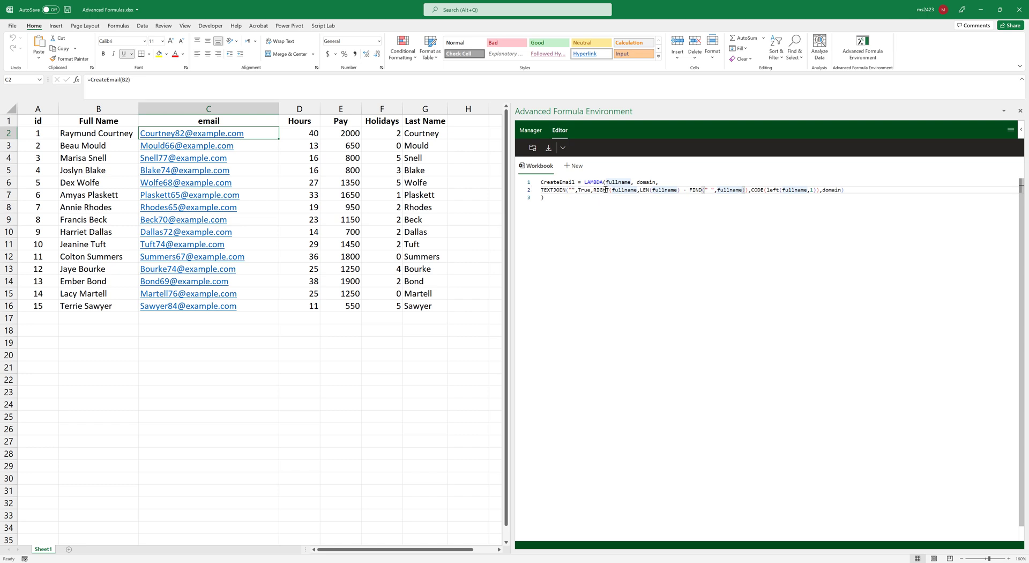
{"action": "left_click_drag", "start_coordinate": [606, 183], "coordinate": [629, 183]}
{"action": "left_click", "coordinate": [635, 183]}
{"action": "key", "text": "End"}
{"action": "left_click", "coordinate": [561, 194]}
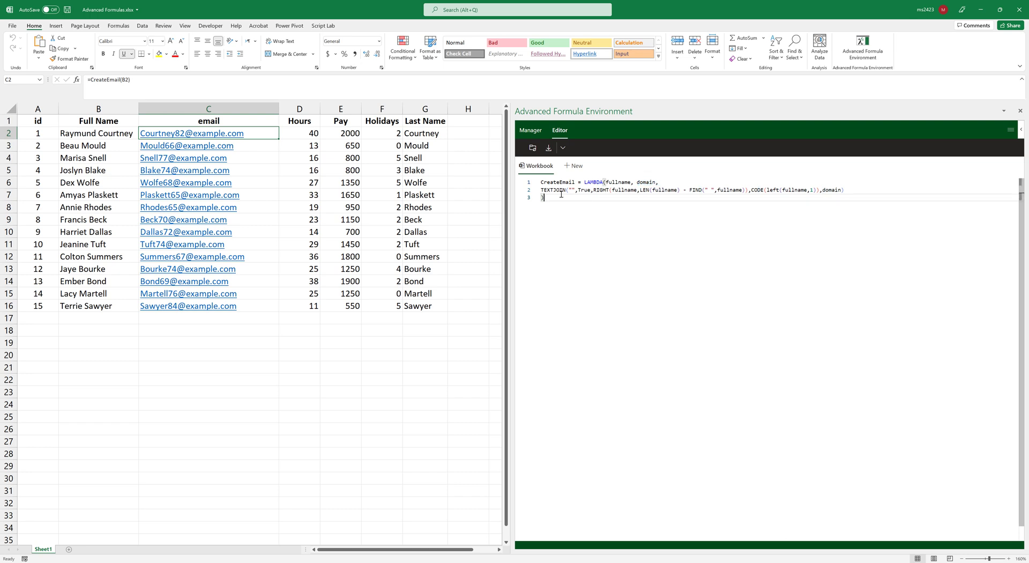
{"action": "left_click", "coordinate": [126, 79]}
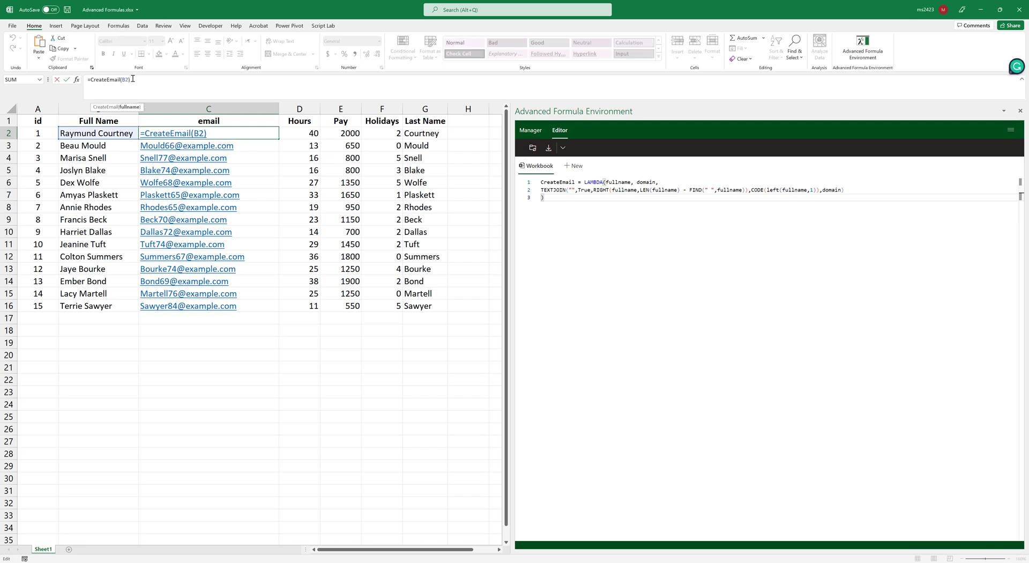
{"action": "type", "text": ",\"W"}
{"action": "key", "text": "BackSpace"}
{"action": "type", "text": "W"}
{"action": "key", "text": "BackSpace"}
{"action": "type", "text": "@example.com\""}
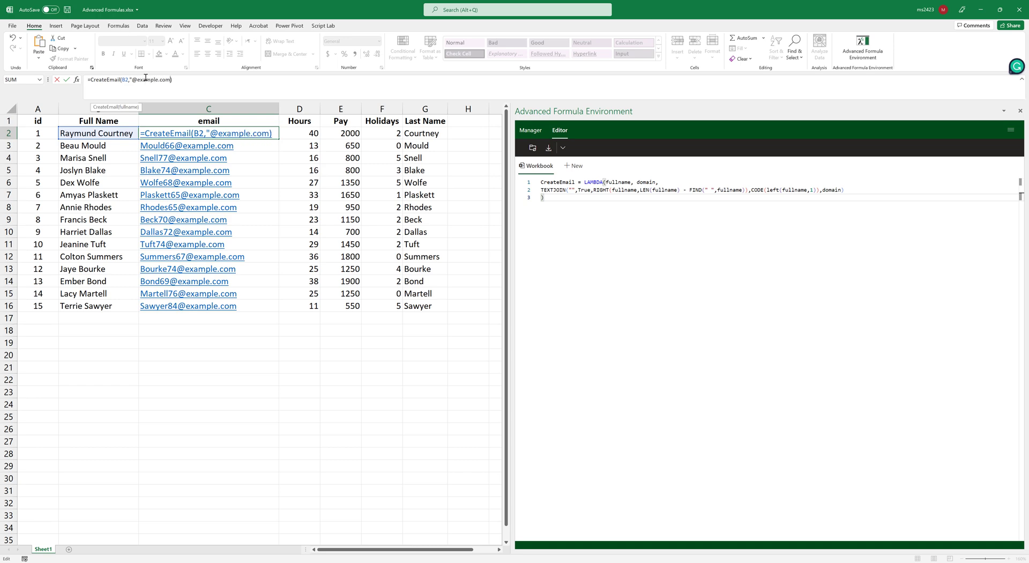
{"action": "key", "text": "ctrl+Return"}
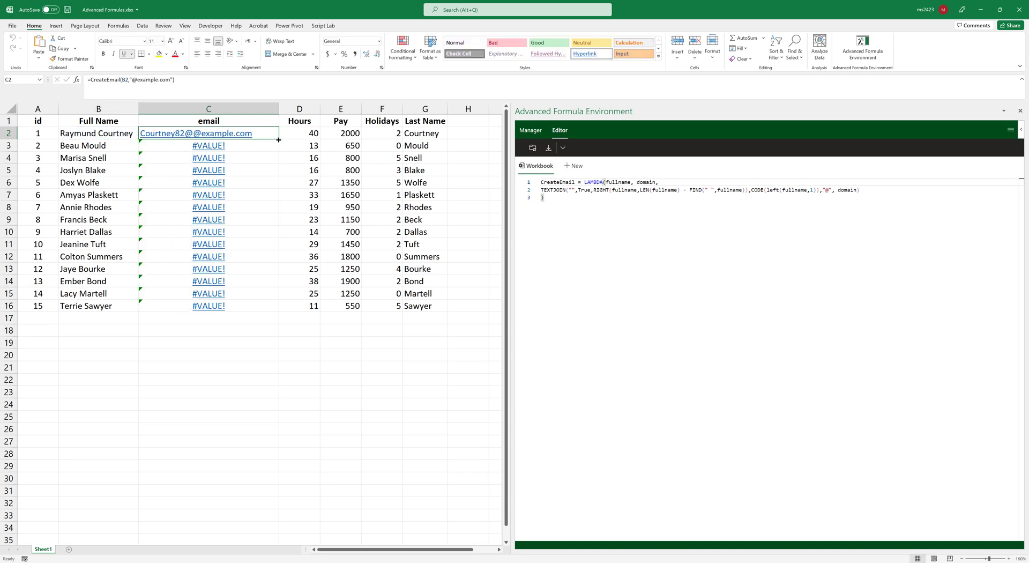
{"action": "left_click_drag", "start_coordinate": [278, 139], "coordinate": [280, 312]}
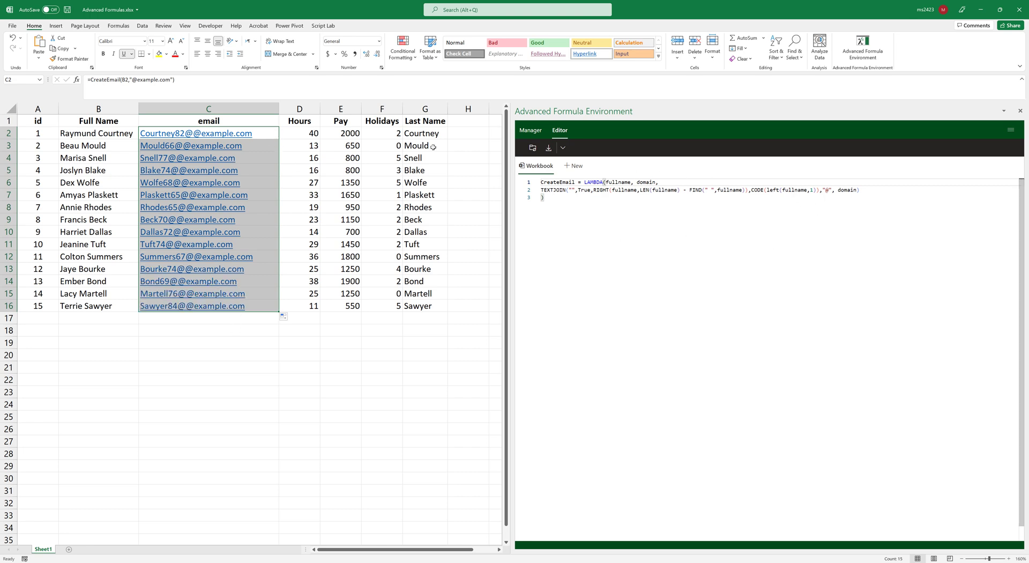
Remove the @ sign from the domain argument of the formula in C2.
{"action": "left_click", "coordinate": [138, 79]}
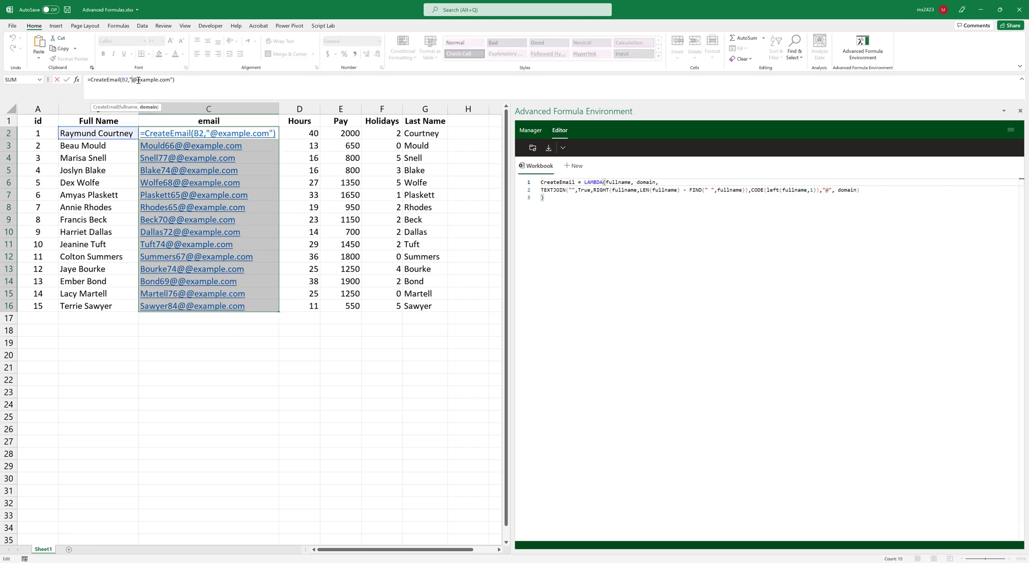
{"action": "key", "text": "BackSpace"}
{"action": "key", "text": "Return"}
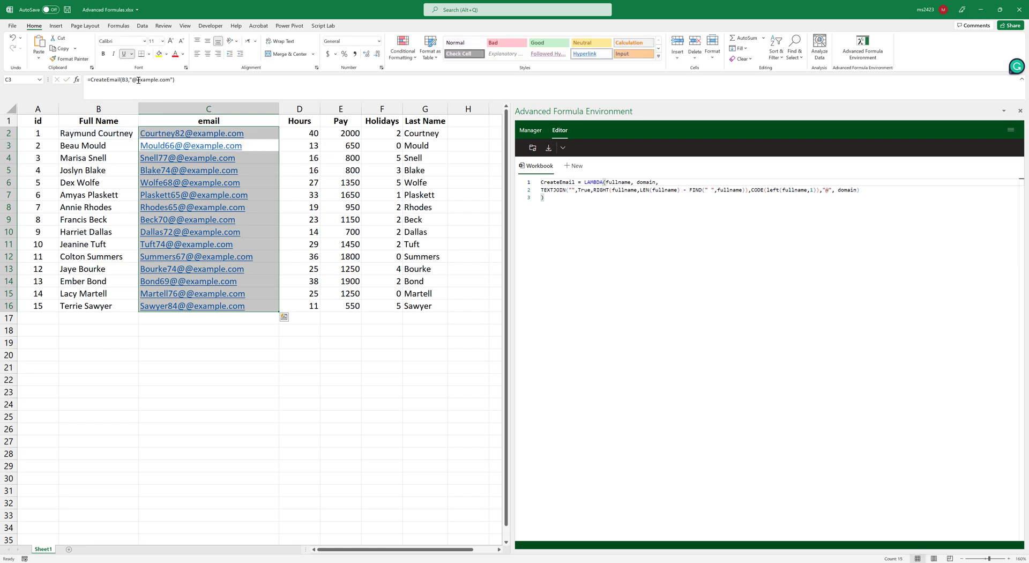
{"action": "left_click_drag", "start_coordinate": [309, 167], "coordinate": [301, 155]}
Change the domain argument in C2 to "domain.com" and fill the formula down to C16.
{"action": "left_click", "coordinate": [262, 131]}
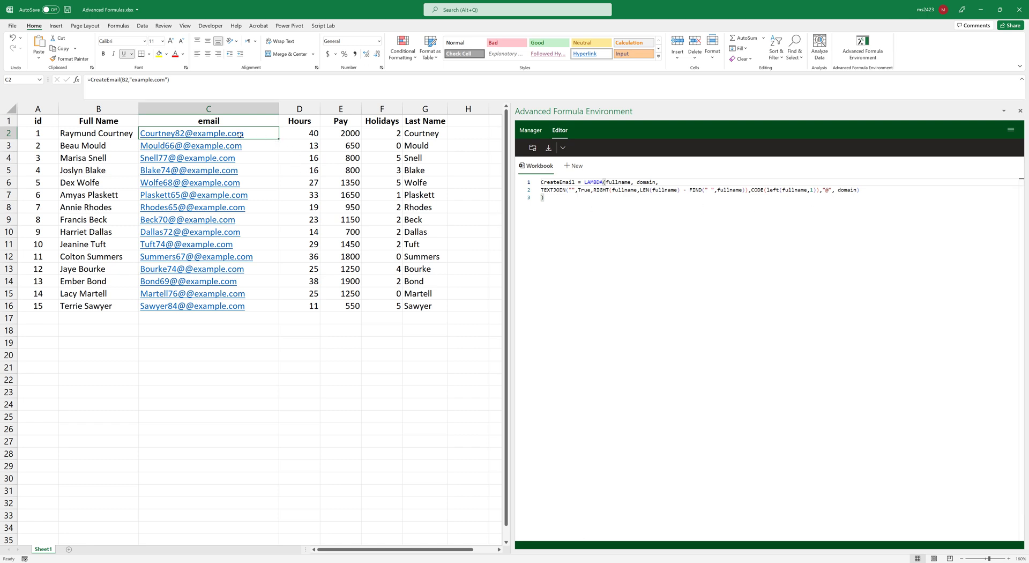
{"action": "double_click", "coordinate": [152, 80]}
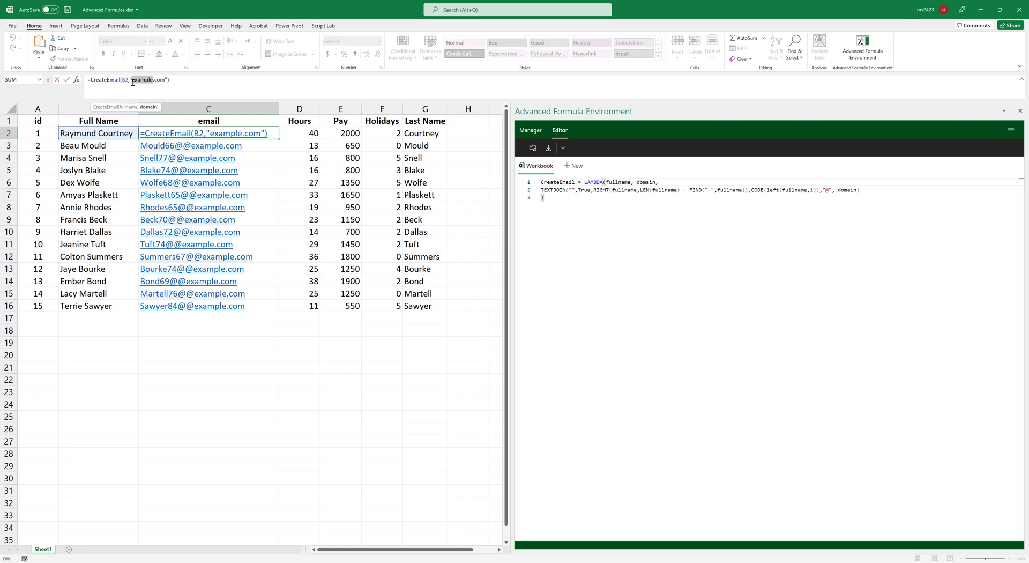
{"action": "type", "text": "domain"}
{"action": "key", "text": "Return"}
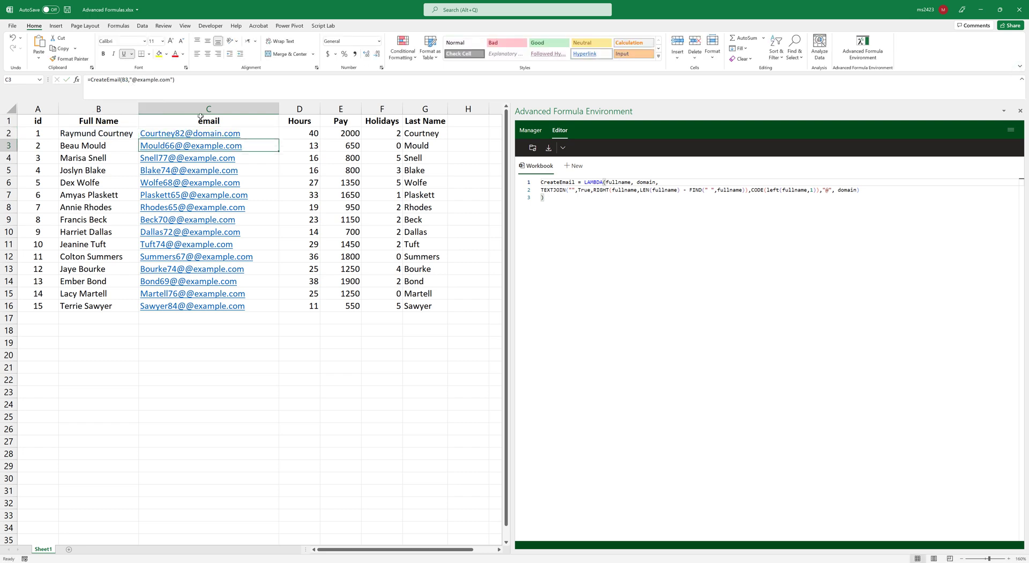
{"action": "left_click", "coordinate": [265, 133]}
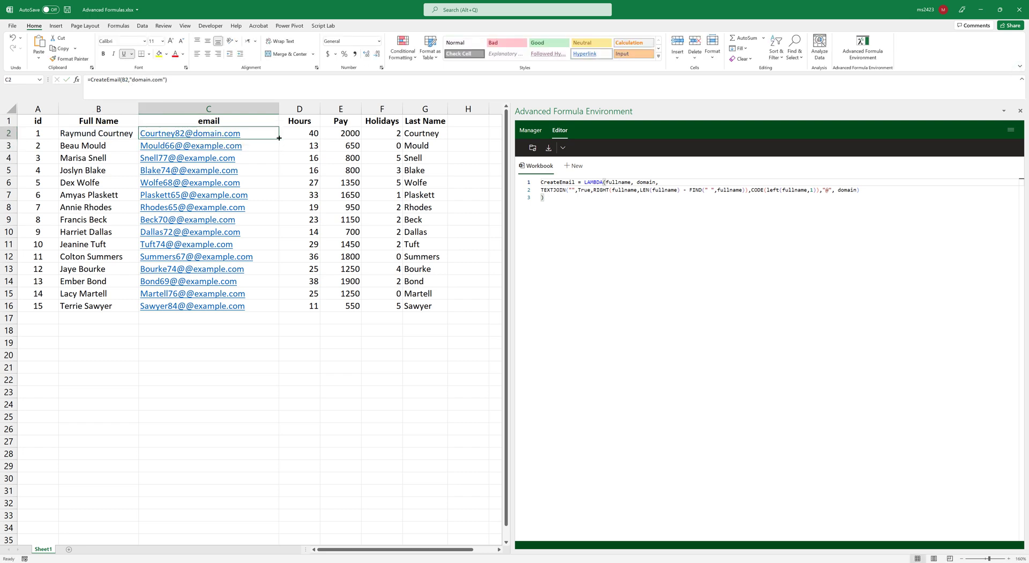
{"action": "double_click", "coordinate": [279, 138]}
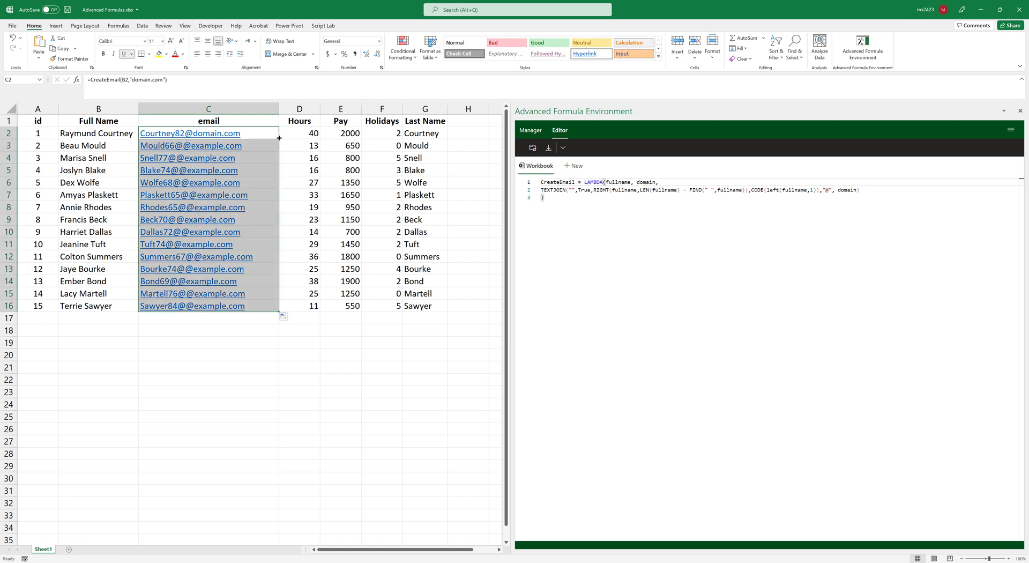
{"action": "left_click", "coordinate": [231, 353]}
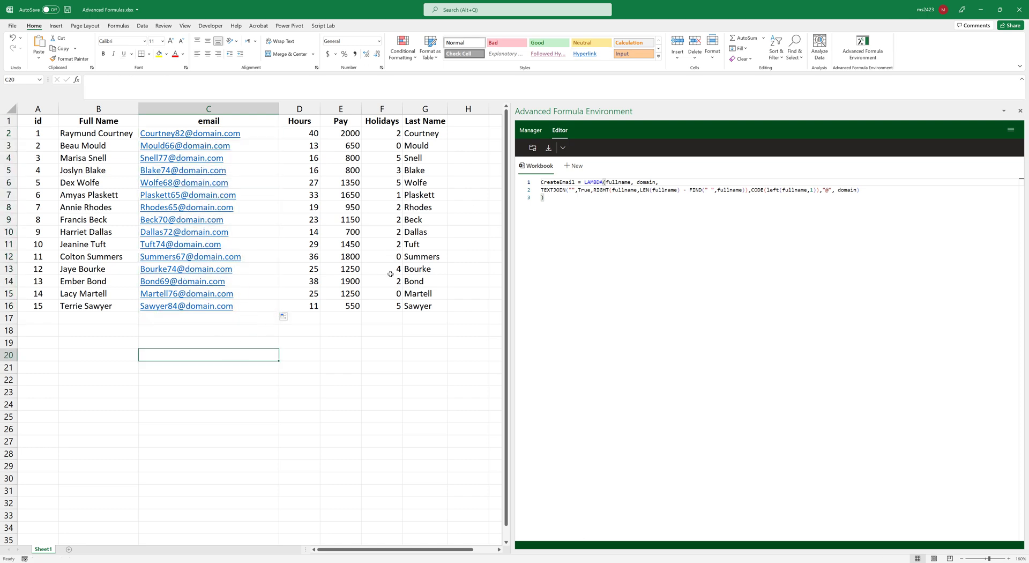